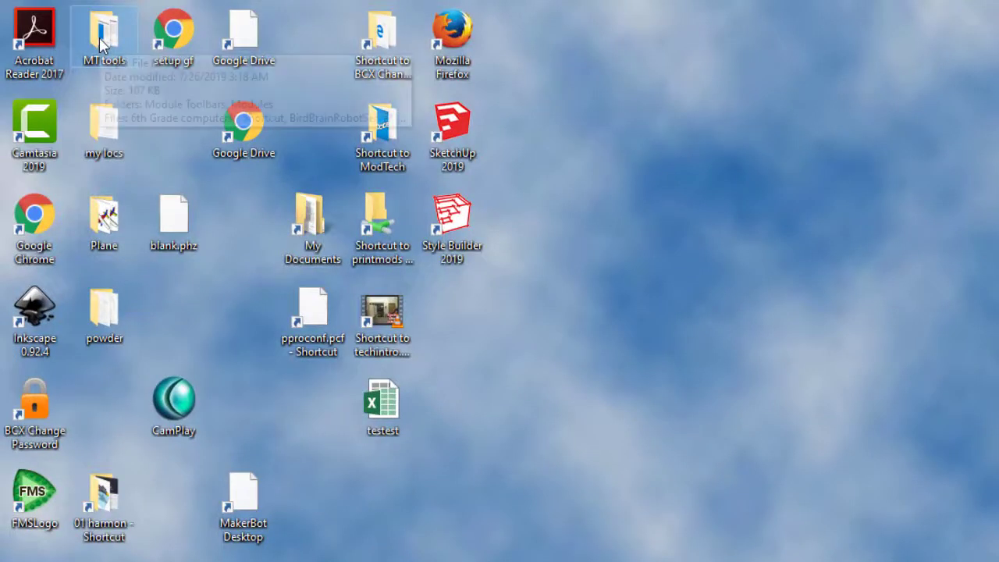
- Select the MT tools folder on the desktop
left_click(99, 44)
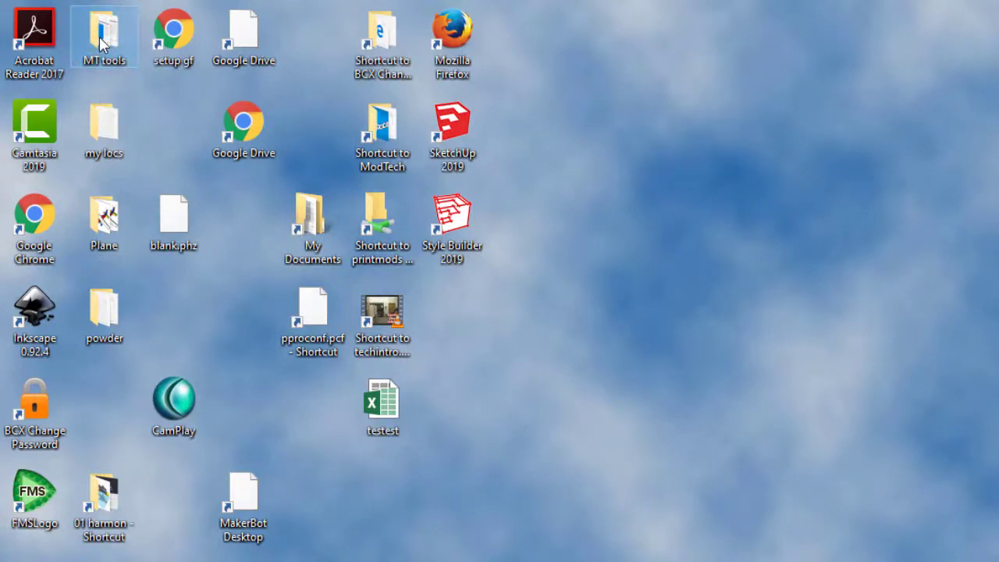
- Open blank.phz from MT tools and set .phz files to always use the chosen app
double_click(99, 44)
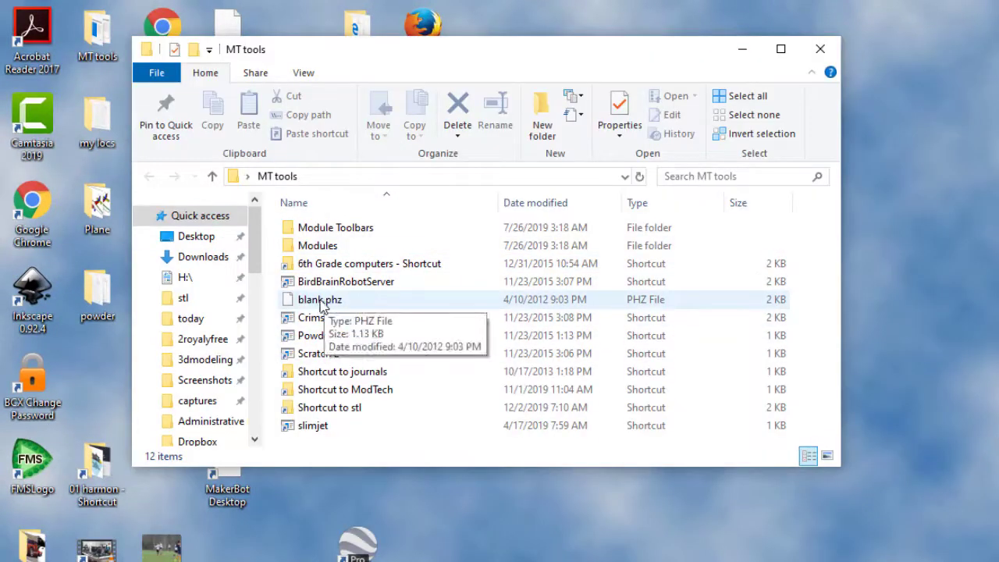
left_click(320, 306)
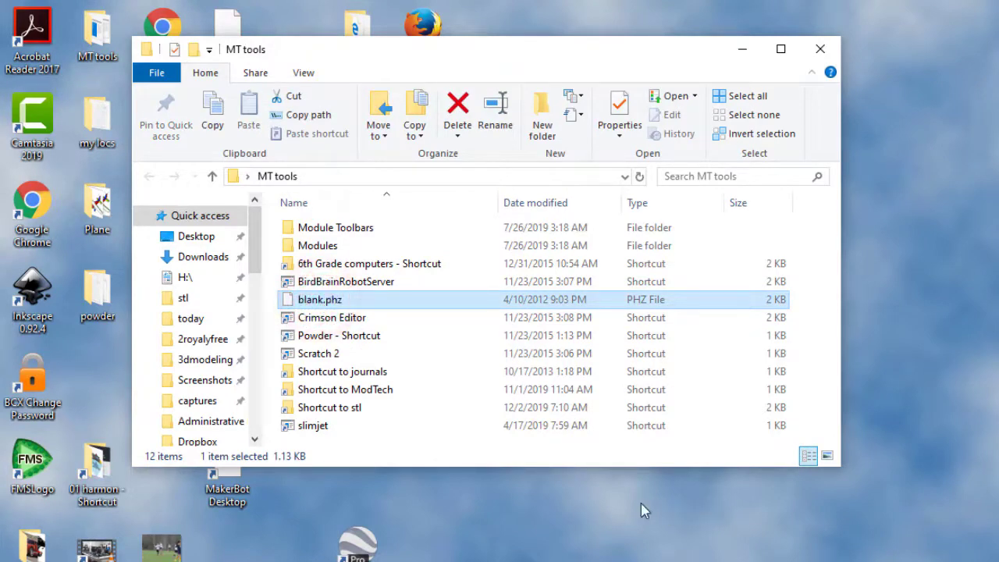
double_click(613, 303)
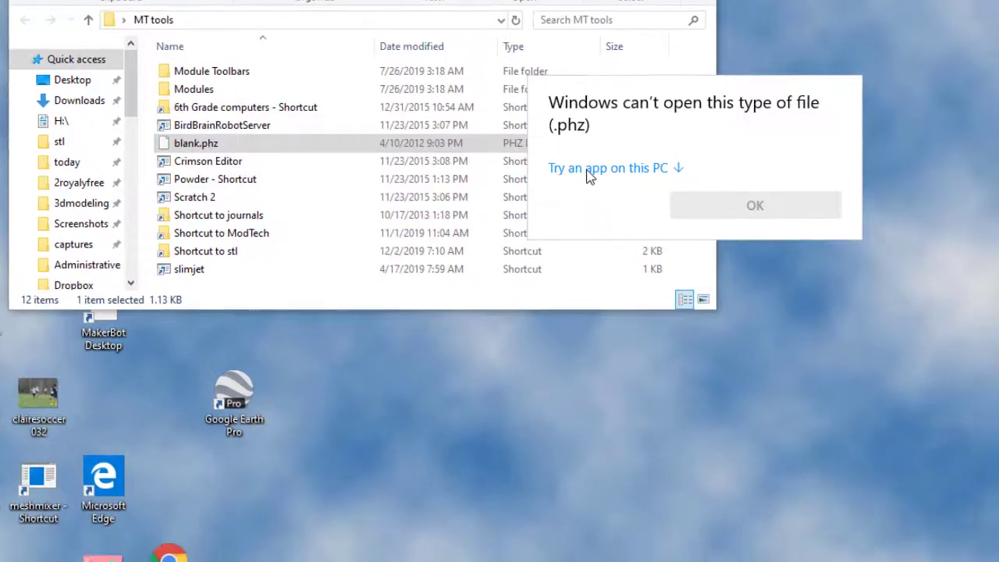
left_click(589, 170)
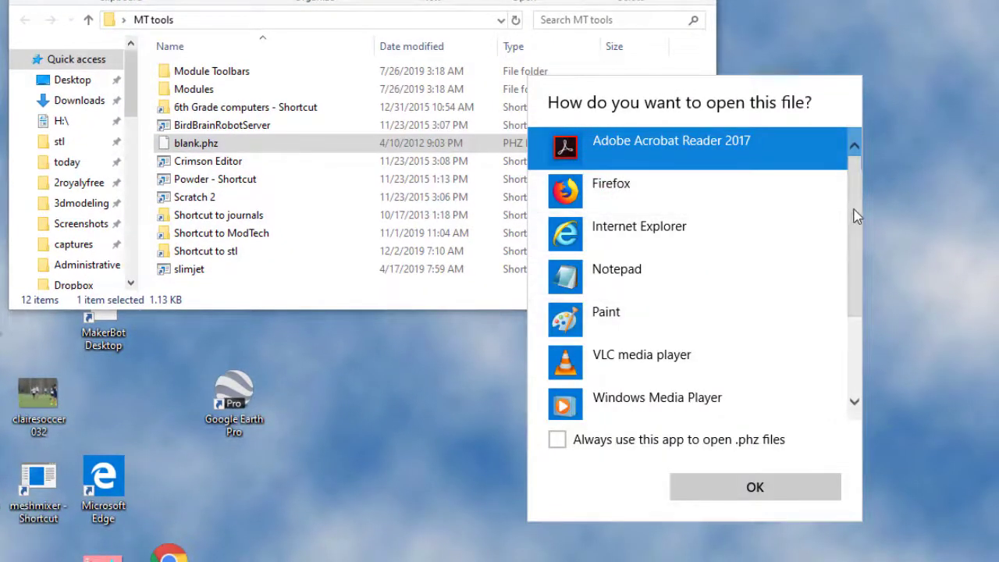
left_click_drag(854, 189, 854, 264)
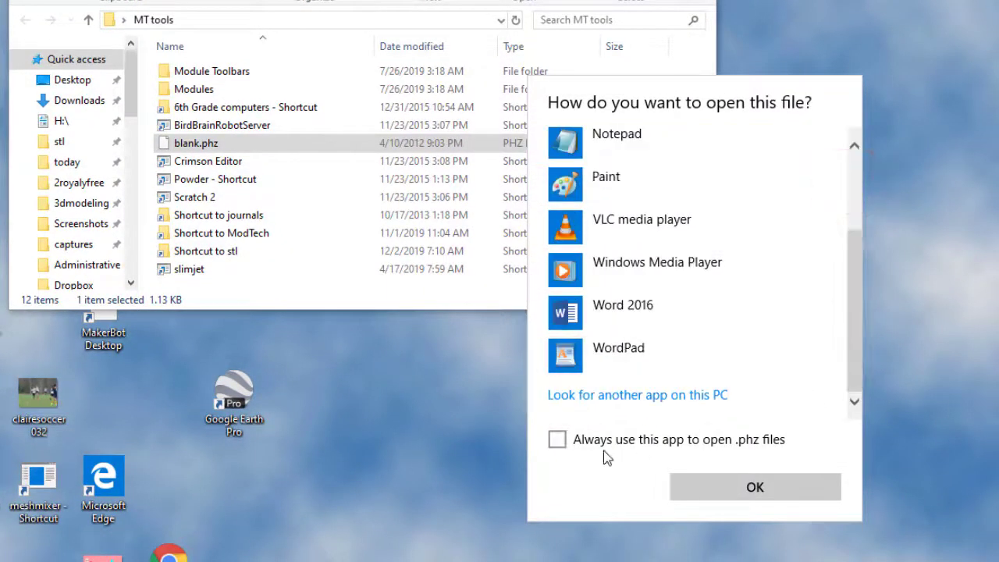
left_click(557, 442)
- Choose the phun application in C:\Phun to open blank.phz
left_click(626, 395)
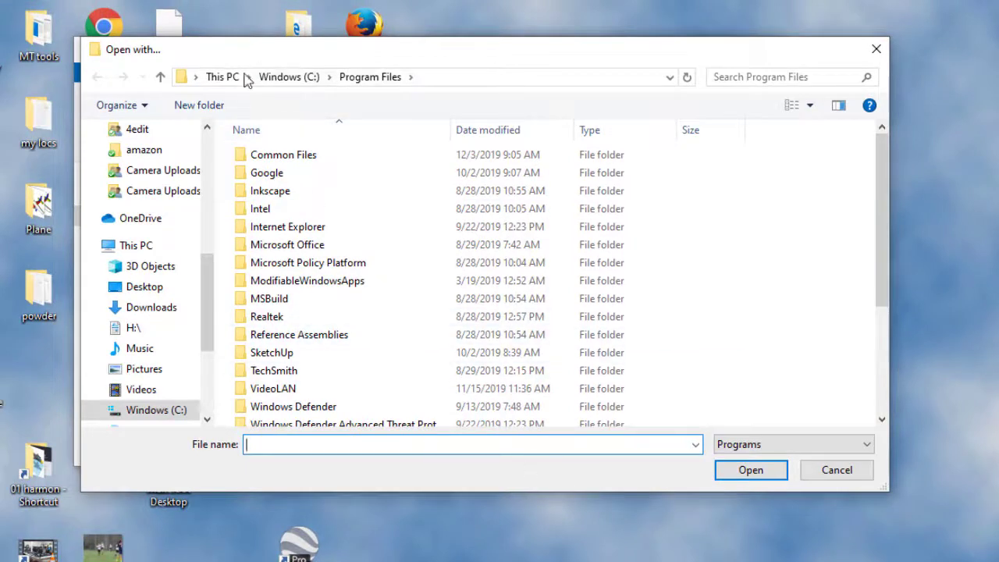
left_click(280, 80)
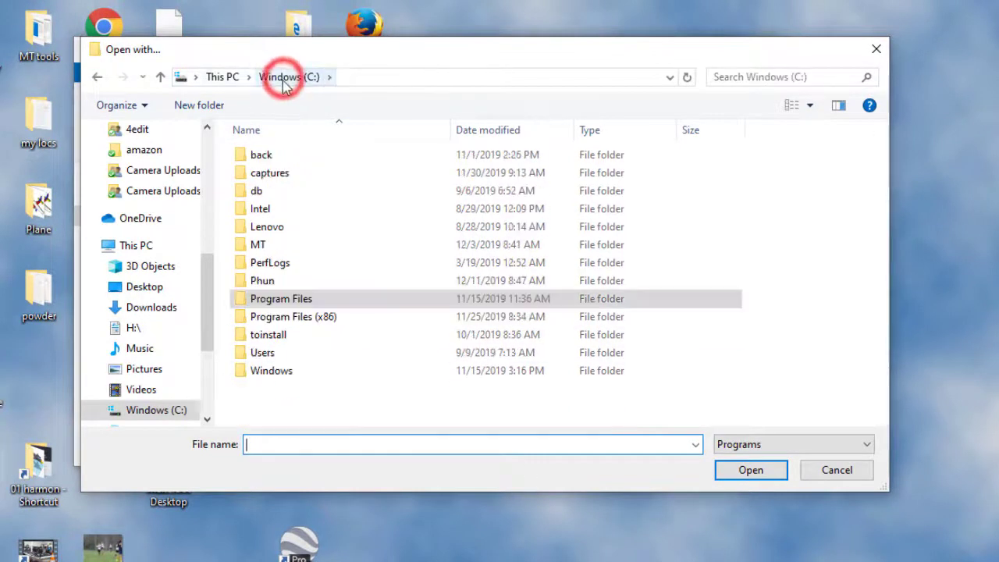
double_click(253, 281)
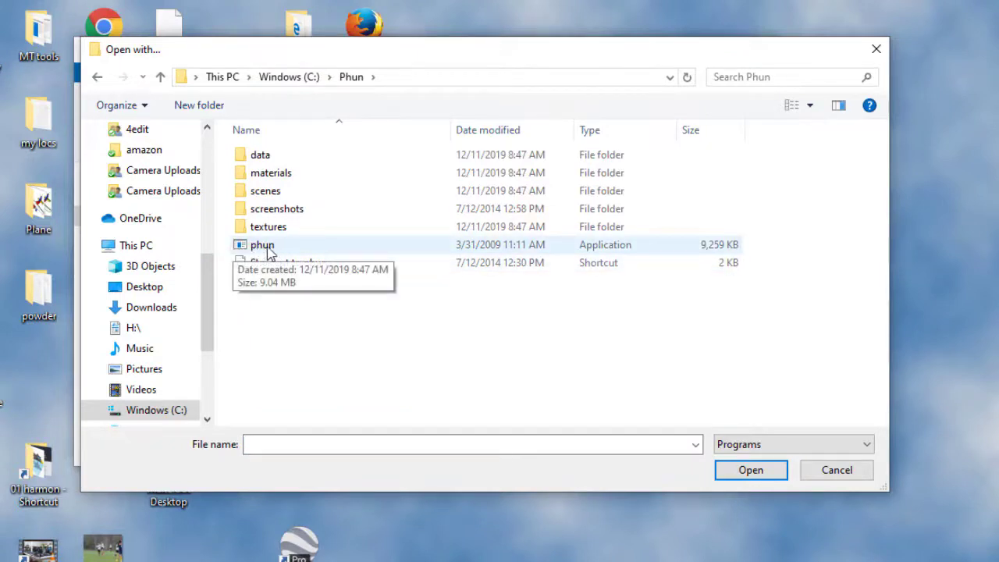
left_click(265, 247)
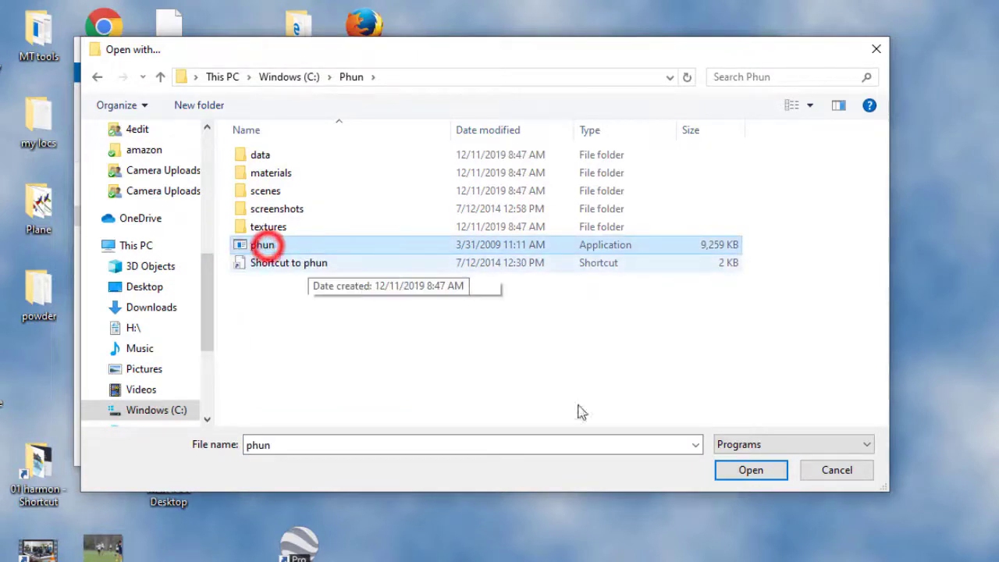
left_click(745, 470)
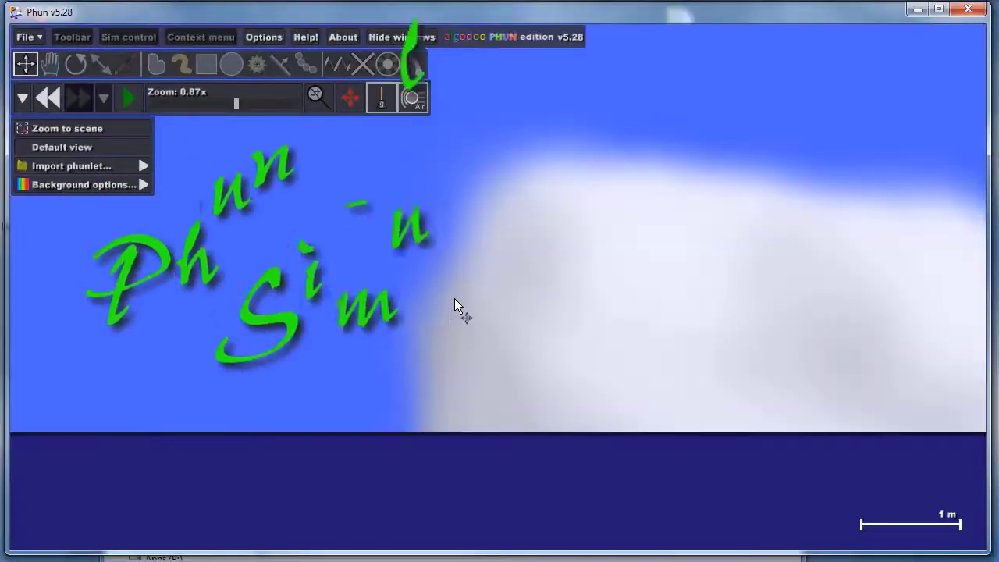
scroll(416, 280, "down", 3)
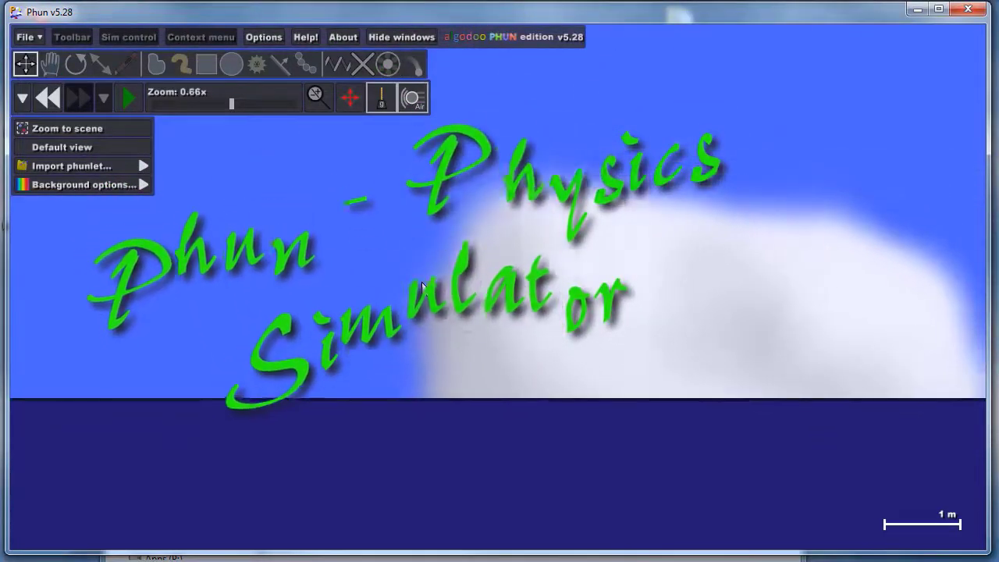
scroll(423, 282, "up", 2)
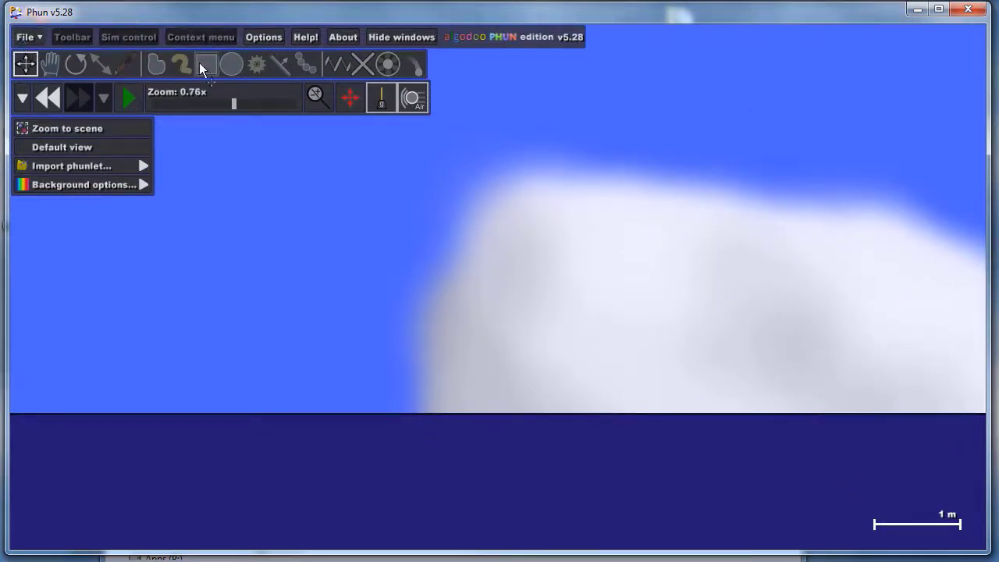
- Draw a brick-shaped box above the ground and play the simulation so it drops
left_click(202, 66)
mouse_move(275, 362)
left_mouse_down()
mouse_move(318, 386)
mouse_move(367, 393)
mouse_move(354, 393)
left_mouse_up()
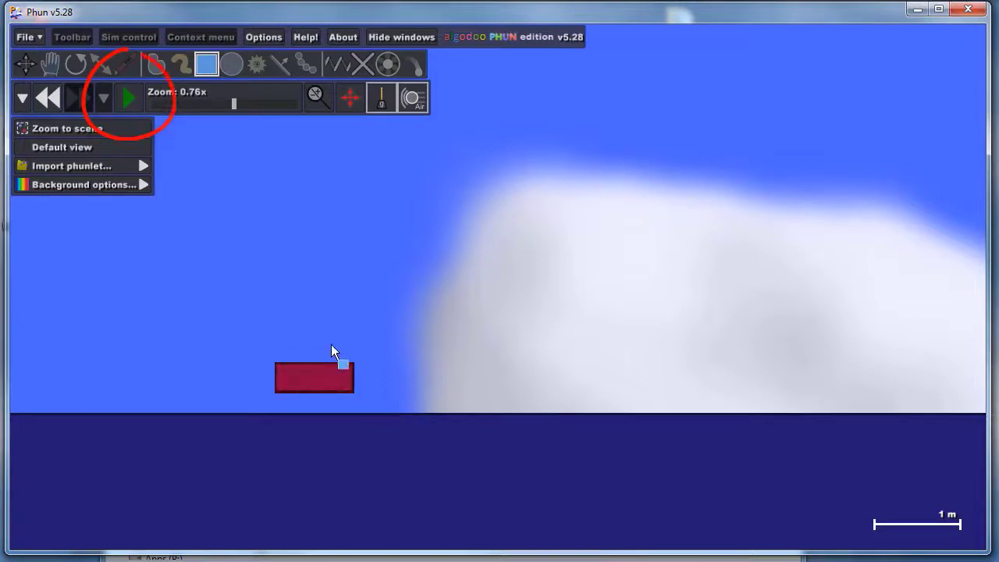
left_click(130, 99)
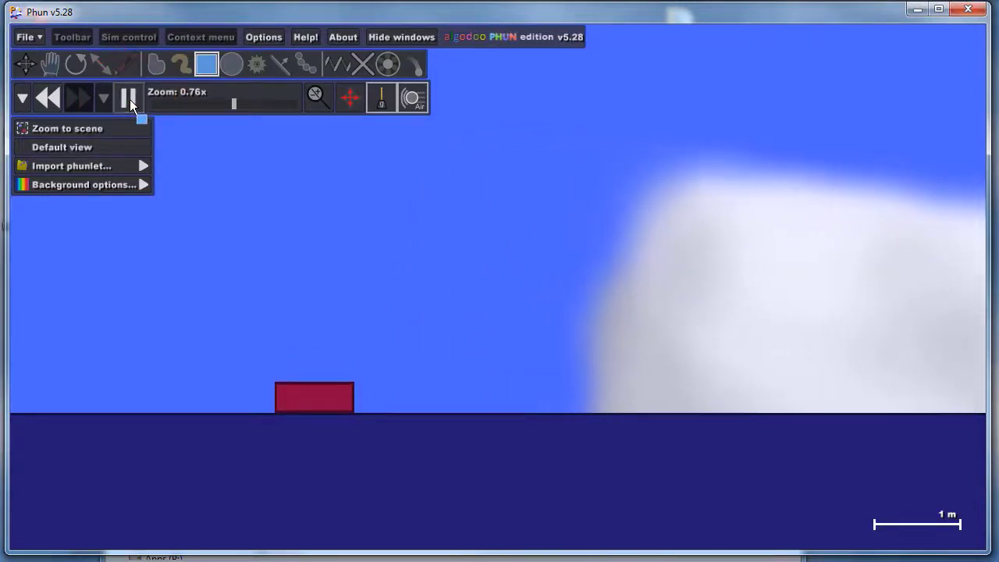
- Clone the red brick four times and push all five bricks into one touching row
left_click(50, 65)
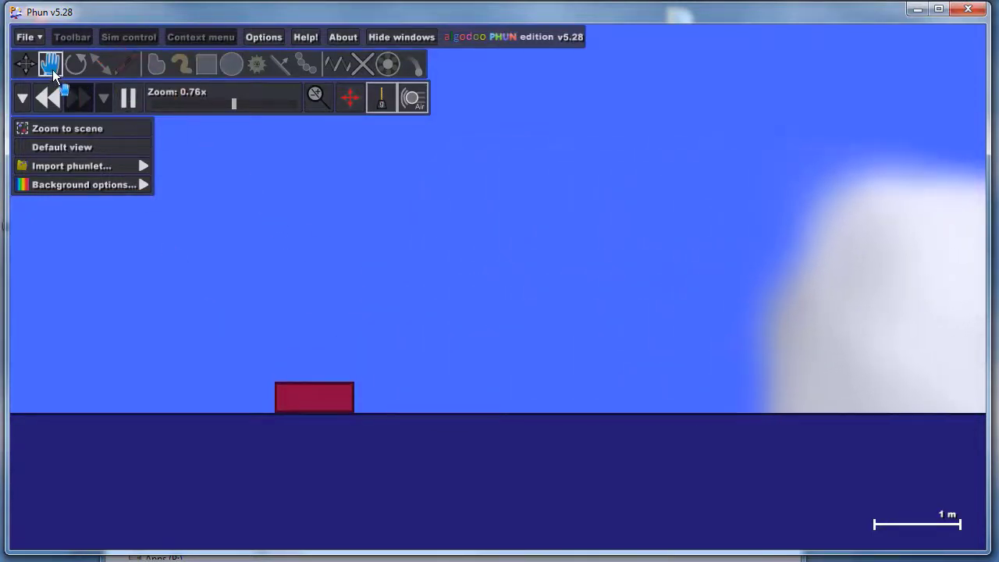
left_click_drag(311, 389, 338, 360)
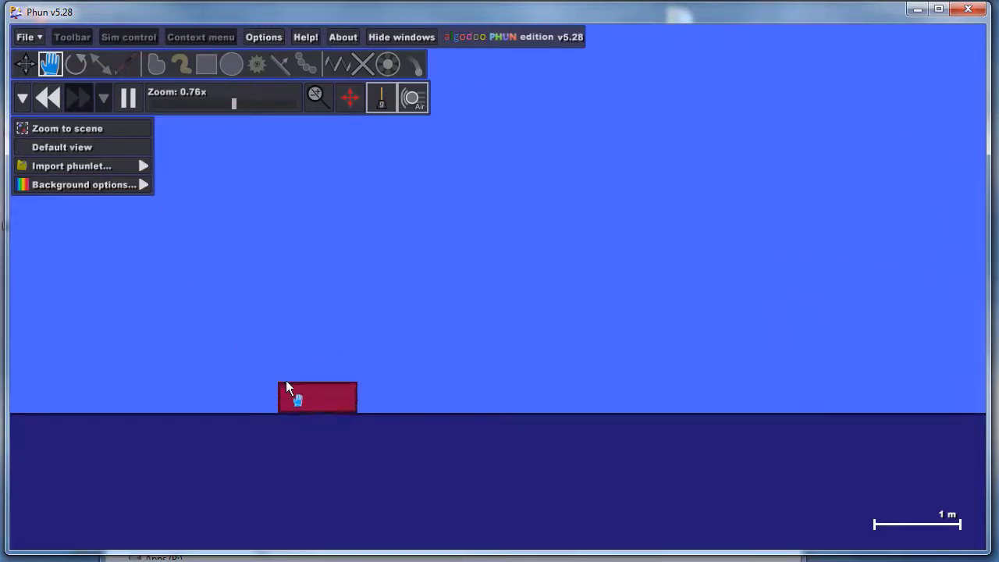
left_click(315, 397)
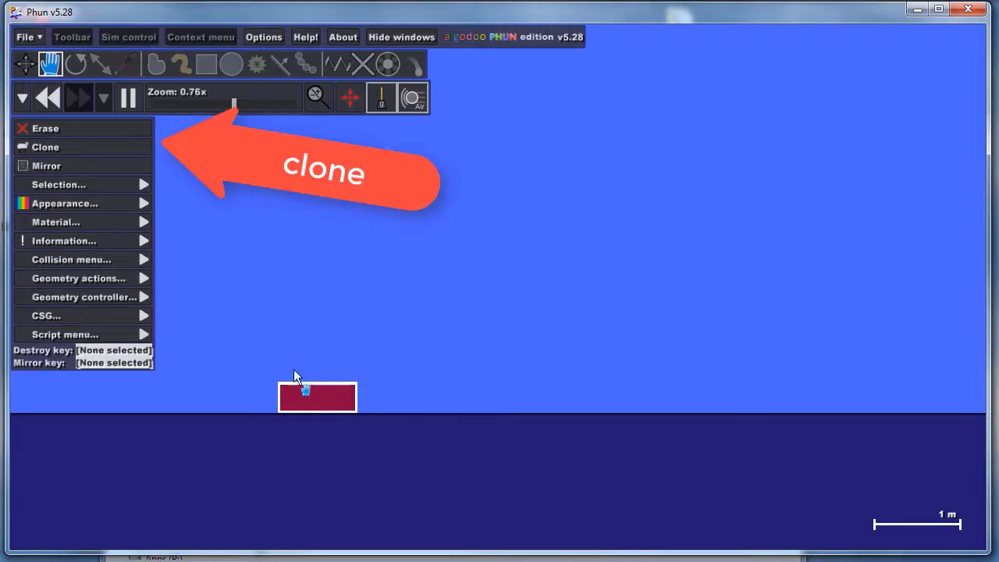
left_click(58, 145)
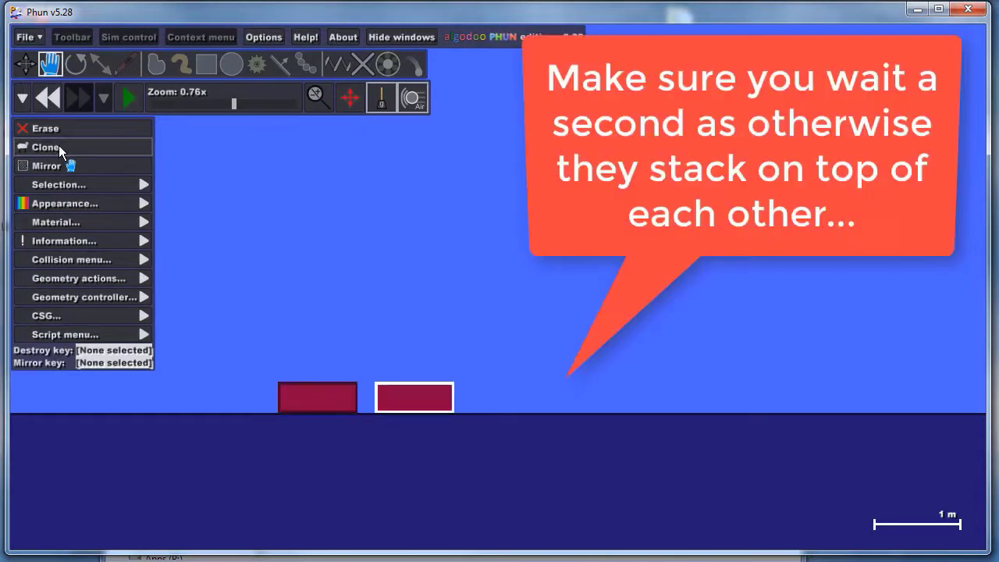
left_click(60, 145)
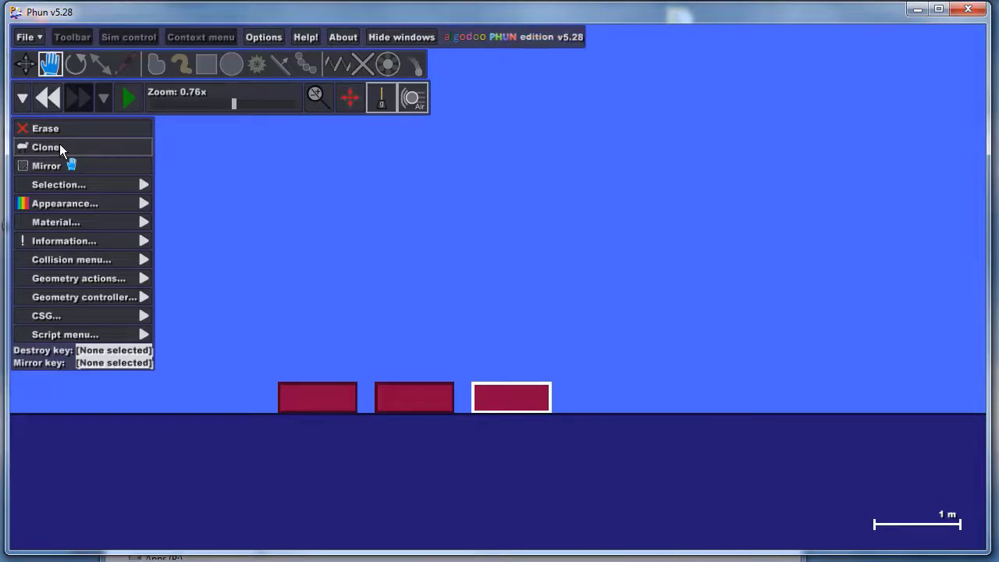
left_click(60, 146)
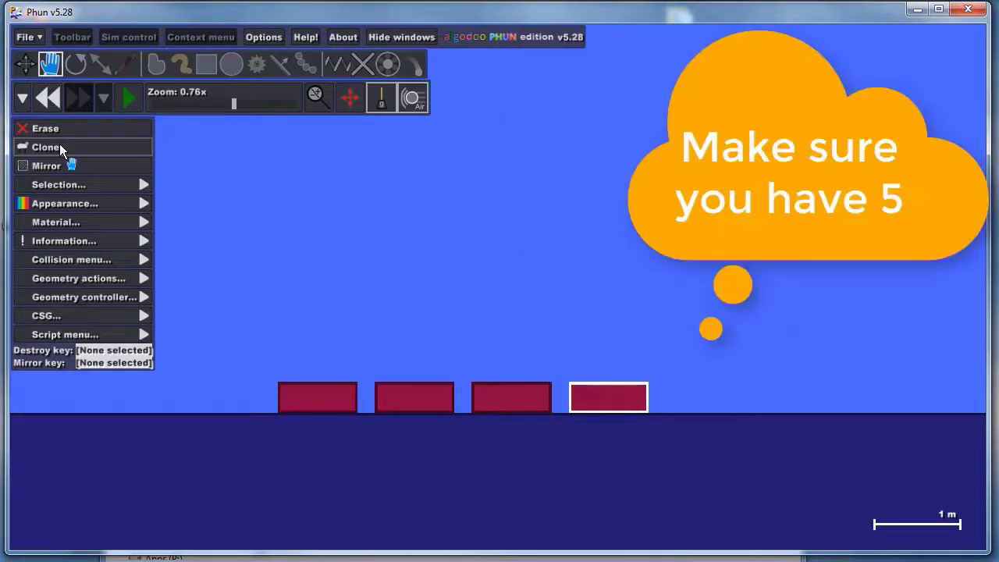
left_click(60, 147)
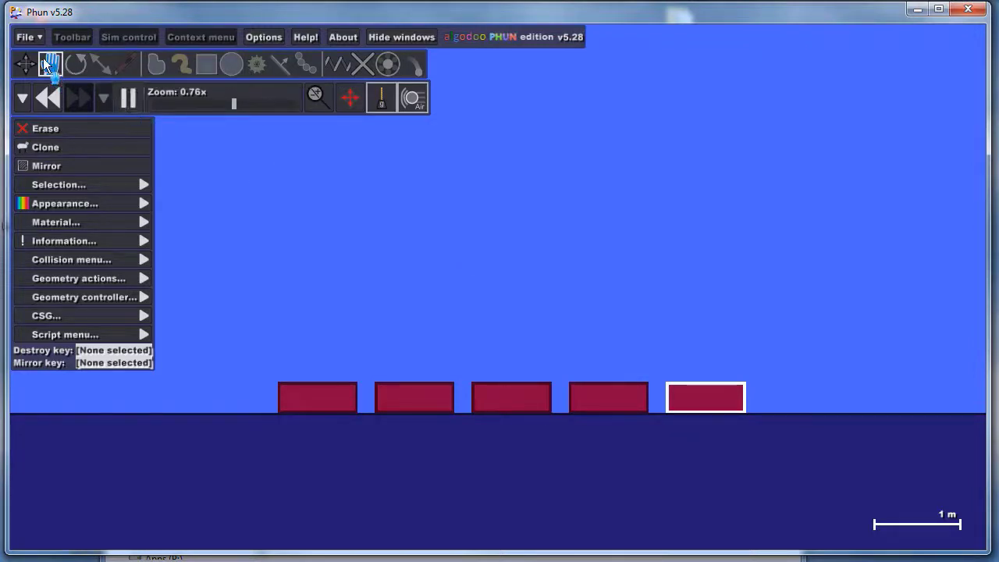
left_click_drag(679, 396, 611, 398)
left_click(659, 347)
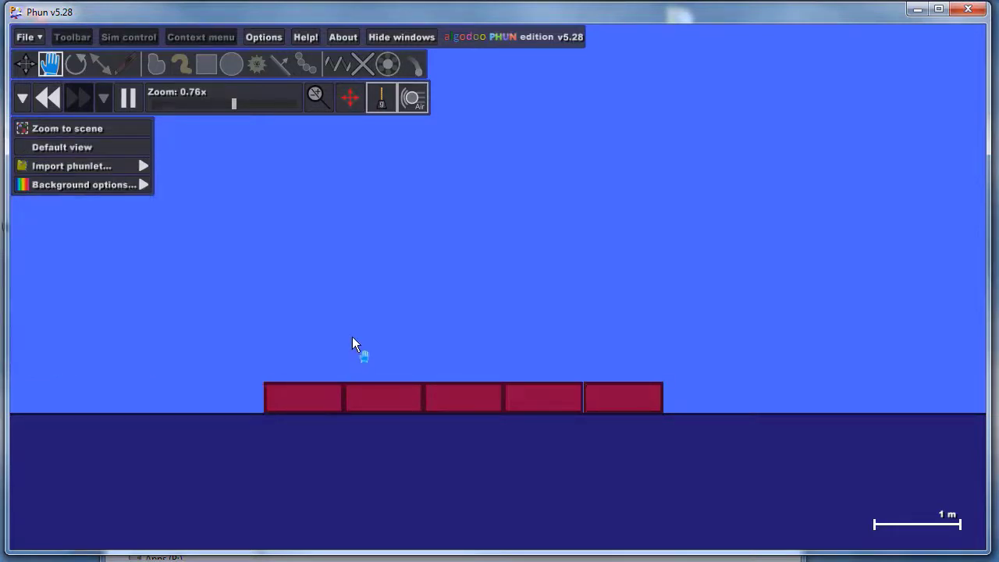
- Pause the simulation and try box-selecting the bricks in the row
key("ctrl+z")
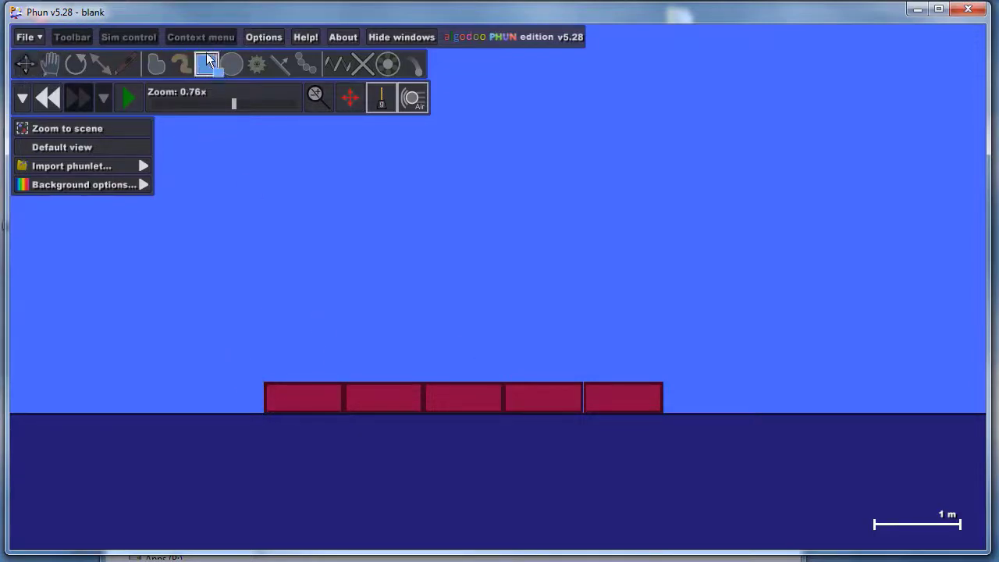
mouse_move(173, 298)
left_mouse_down()
mouse_move(263, 396)
mouse_move(364, 451)
mouse_move(395, 450)
left_mouse_up()
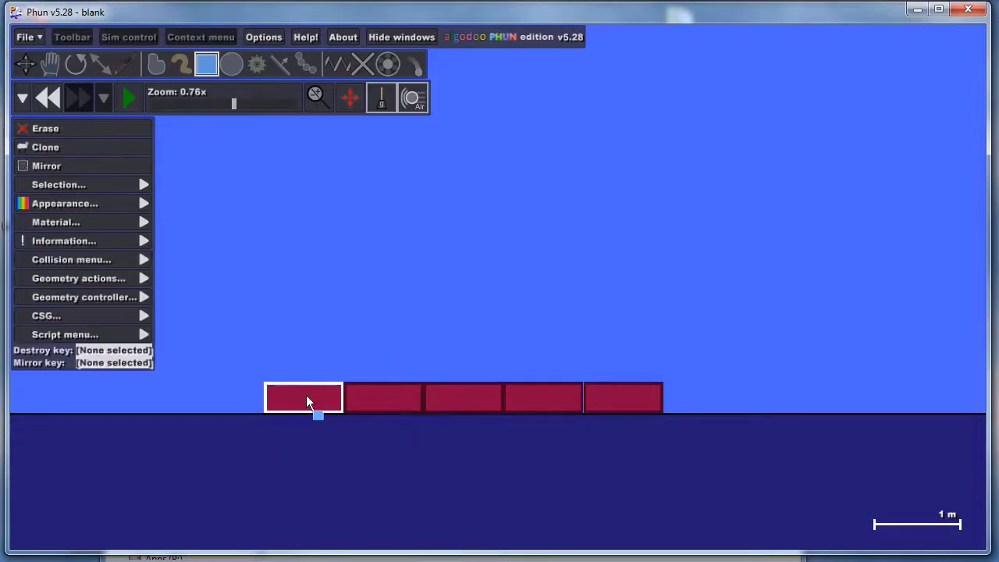
left_click(211, 358)
left_click_drag(213, 357, 455, 454)
left_click_drag(213, 294, 518, 483)
left_click(223, 301)
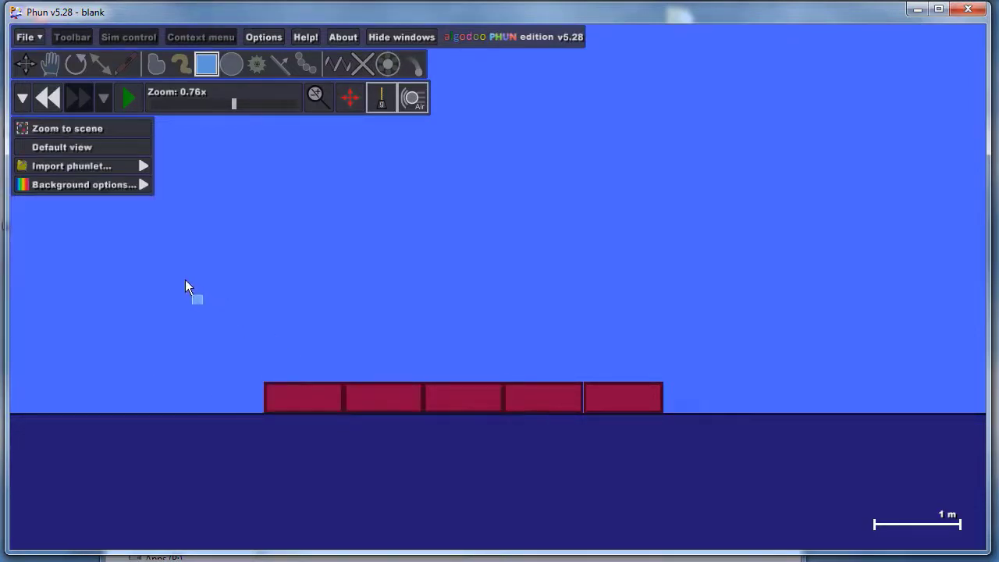
left_click_drag(185, 280, 722, 487)
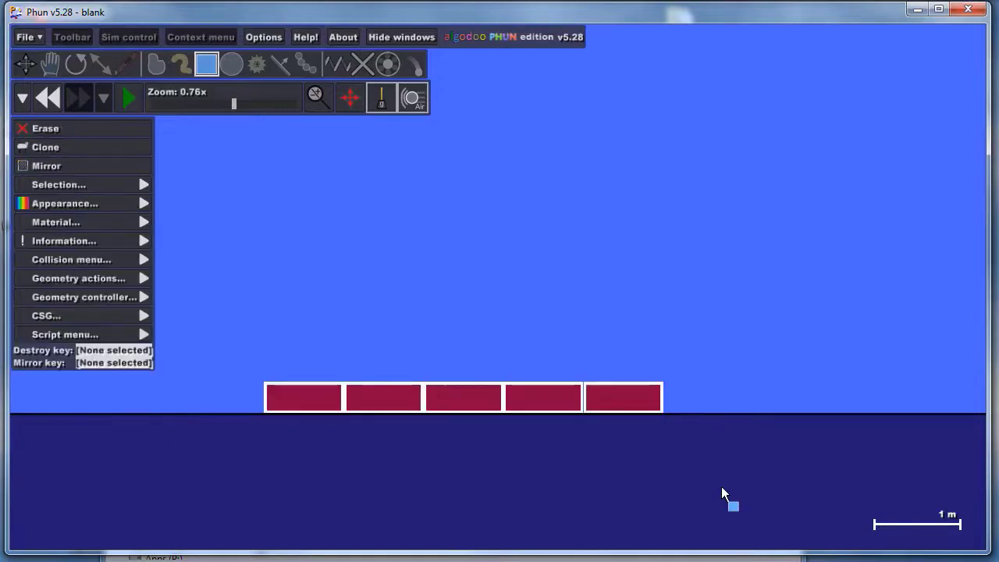
left_click(234, 314)
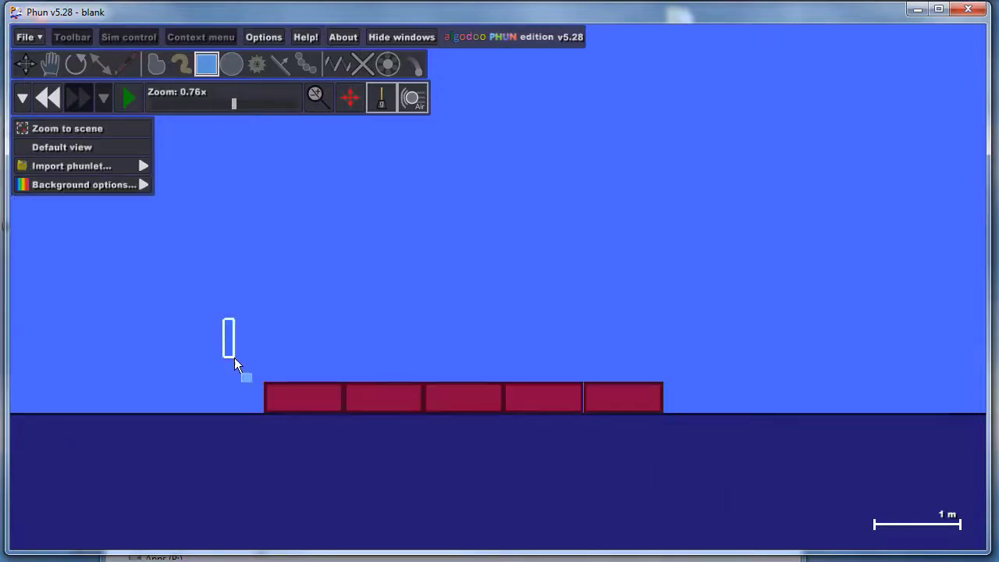
- Undo the accidental green square and box-select all five bricks
left_click_drag(234, 357, 286, 389)
left_click(270, 361)
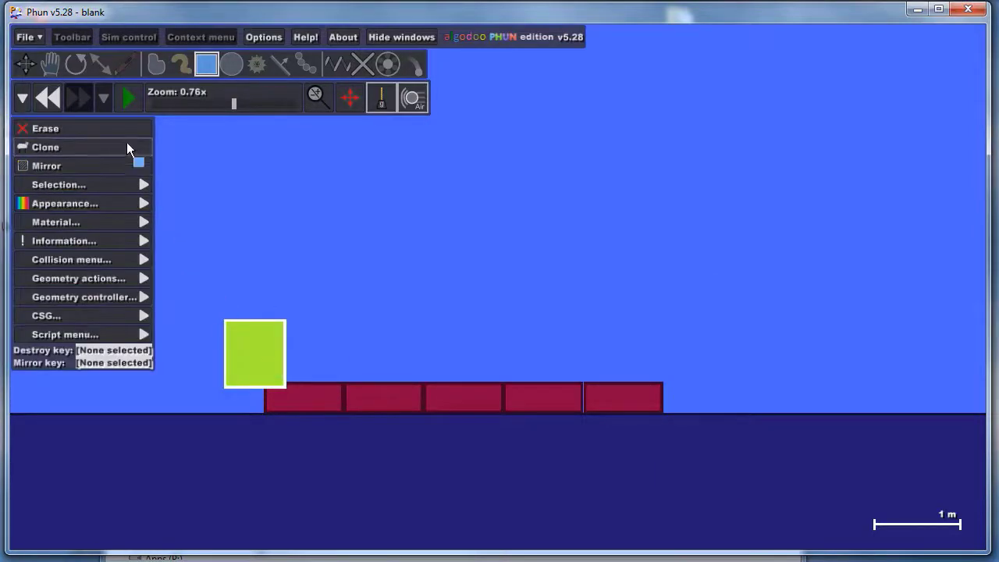
left_click(47, 92)
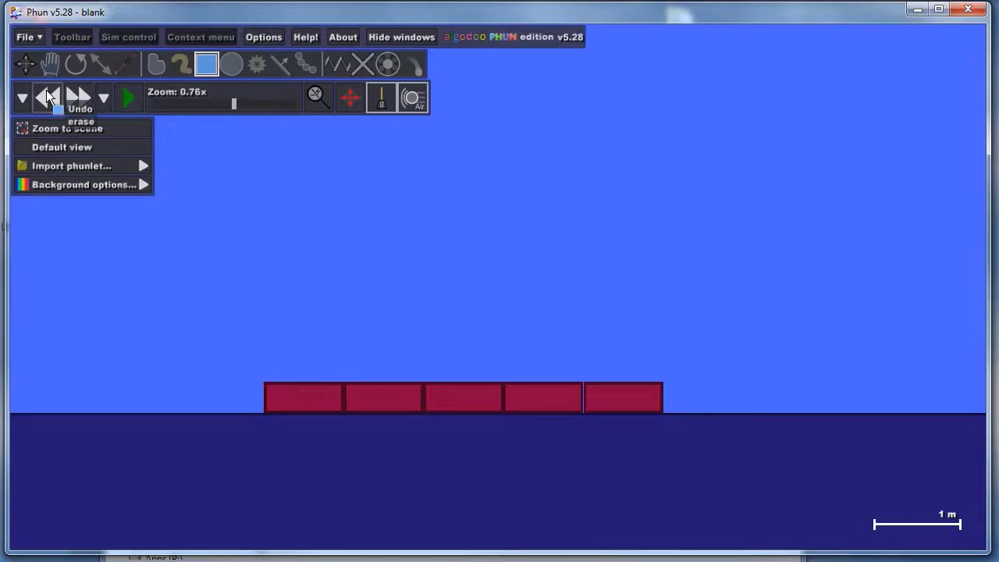
mouse_move(164, 290)
left_mouse_down()
mouse_move(433, 480)
mouse_move(762, 516)
mouse_move(762, 493)
left_mouse_up()
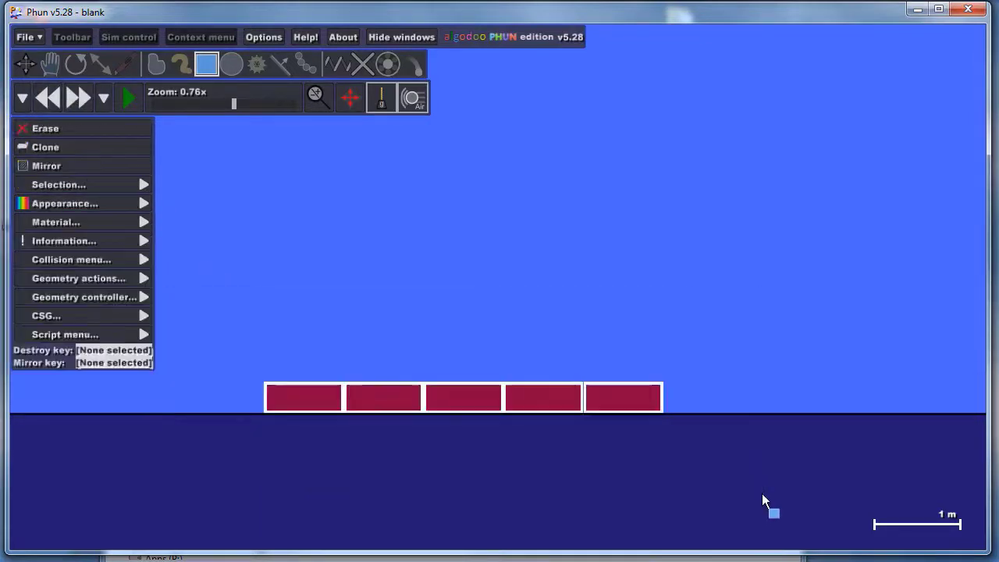
- Clone the five-brick row, stack the copy on top, and let it settle
left_click(55, 147)
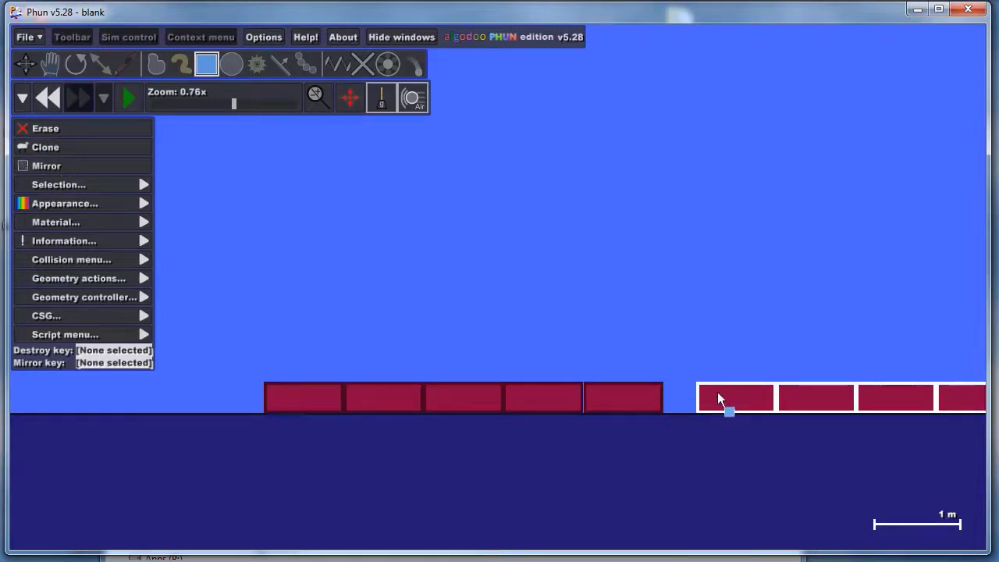
left_click(26, 61)
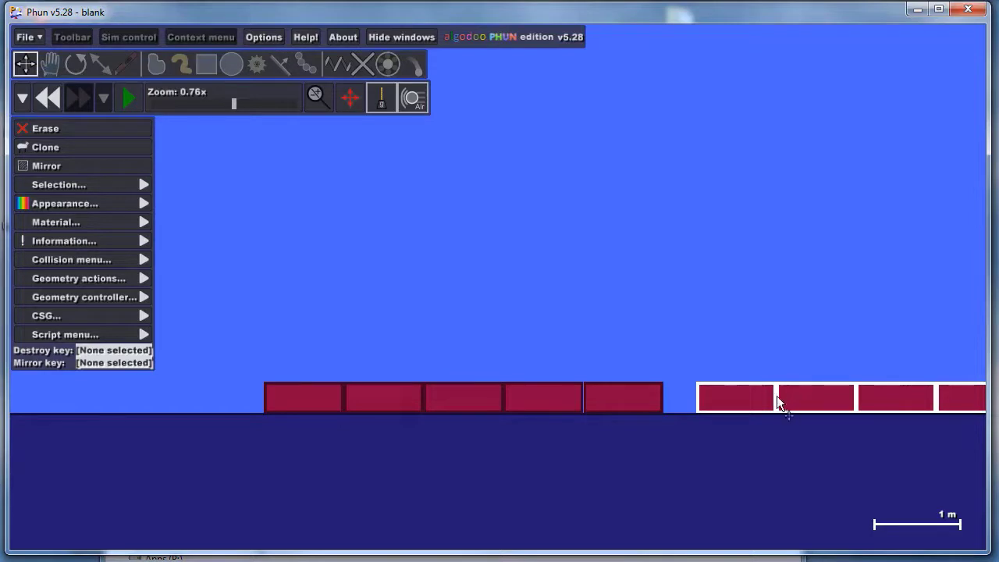
mouse_move(754, 399)
left_mouse_down()
mouse_move(450, 314)
mouse_move(334, 336)
mouse_move(320, 367)
left_mouse_up()
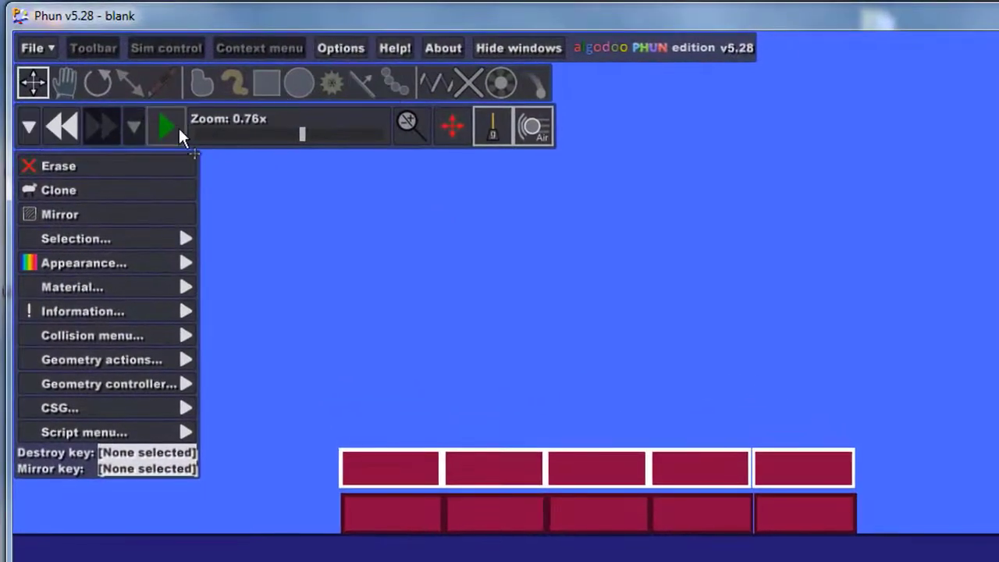
left_click(166, 128)
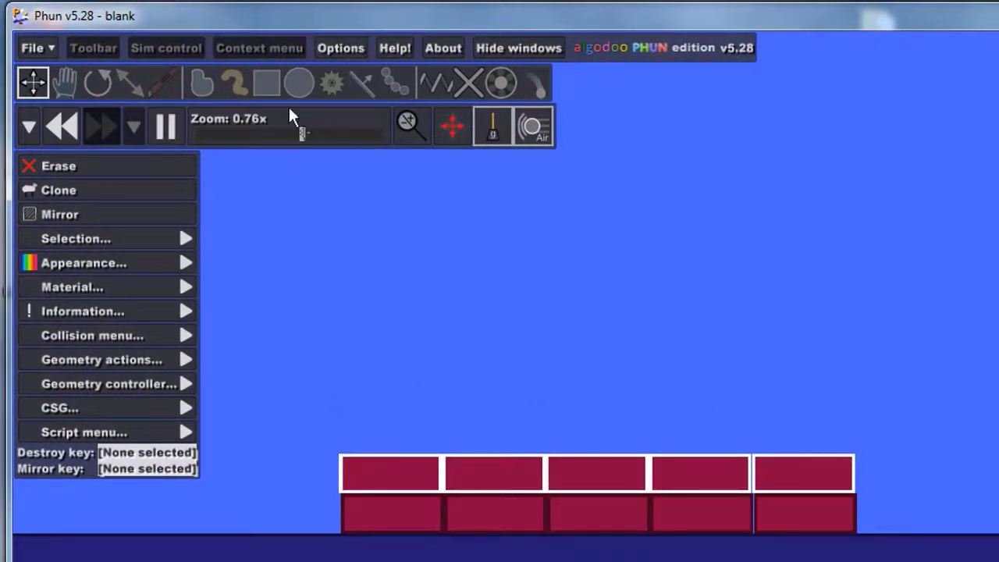
- Clone both rows and stack them on top, making the tower four rows high
left_click(263, 86)
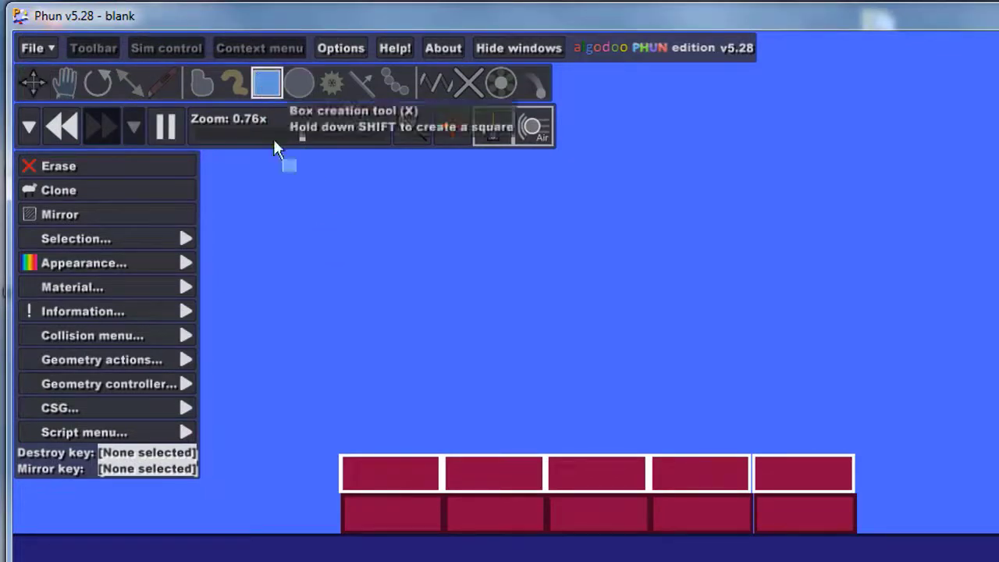
left_click_drag(261, 310, 947, 561)
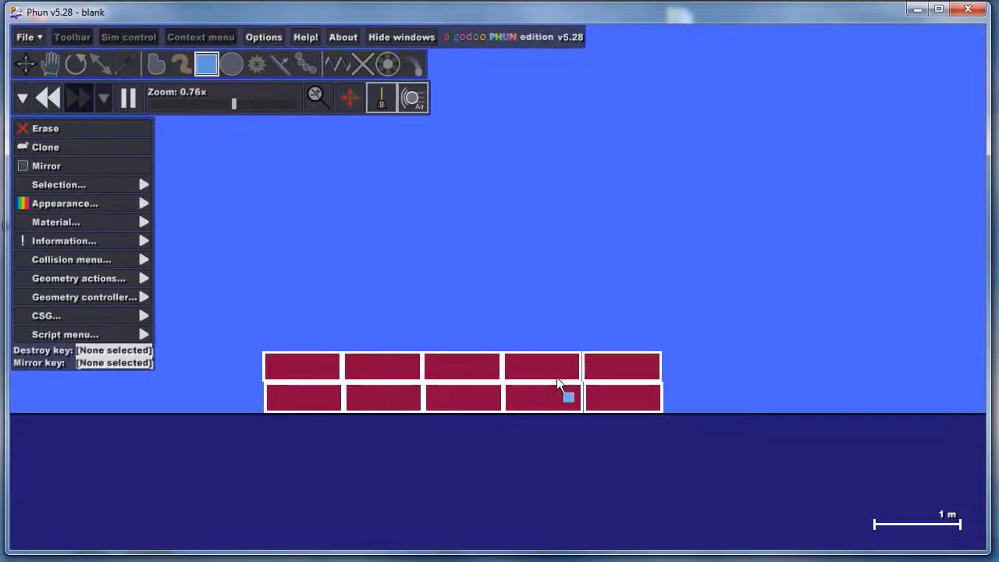
left_click(99, 145)
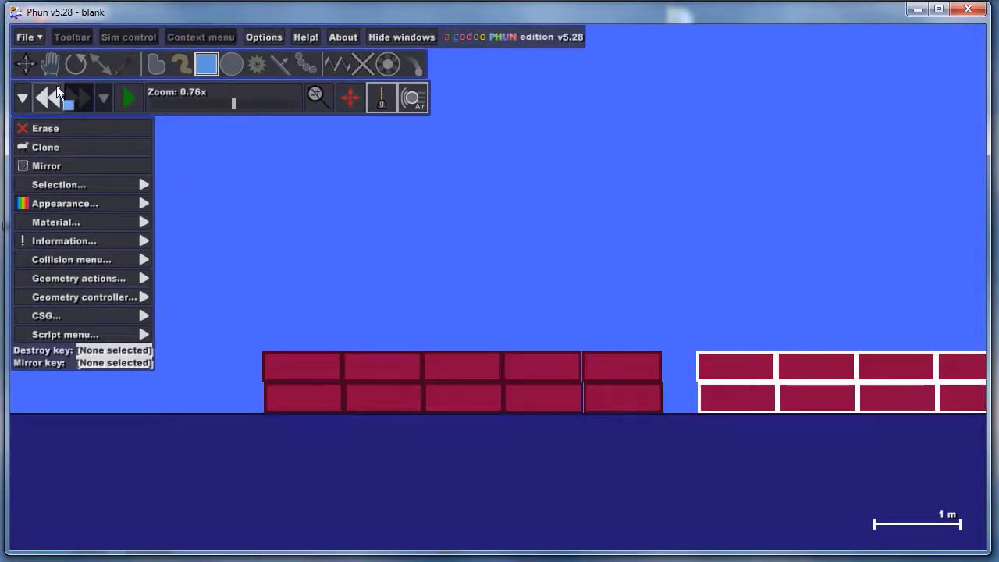
left_click(33, 66)
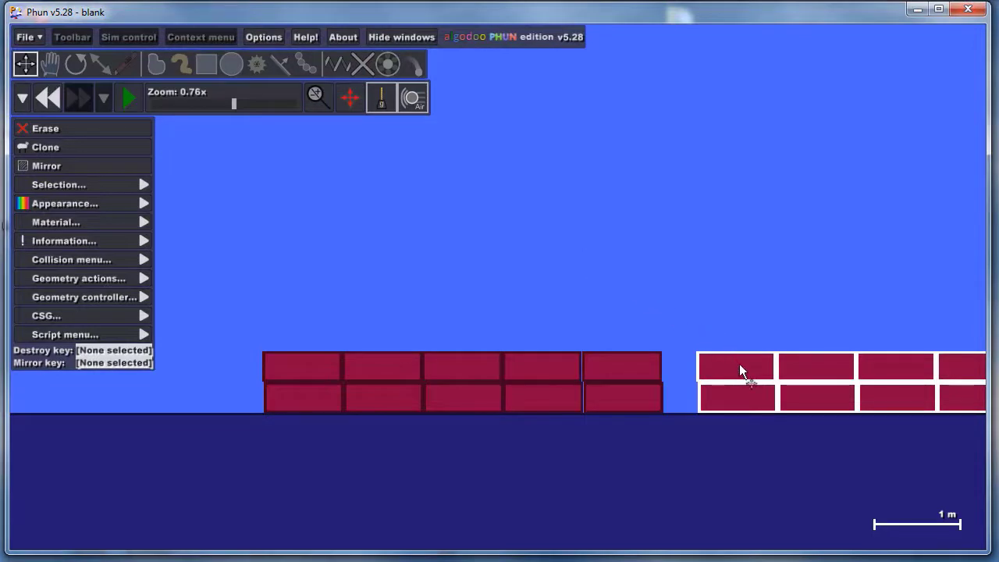
mouse_move(739, 363)
left_mouse_down()
mouse_move(478, 267)
mouse_move(294, 301)
mouse_move(302, 299)
left_mouse_up()
left_click(129, 97)
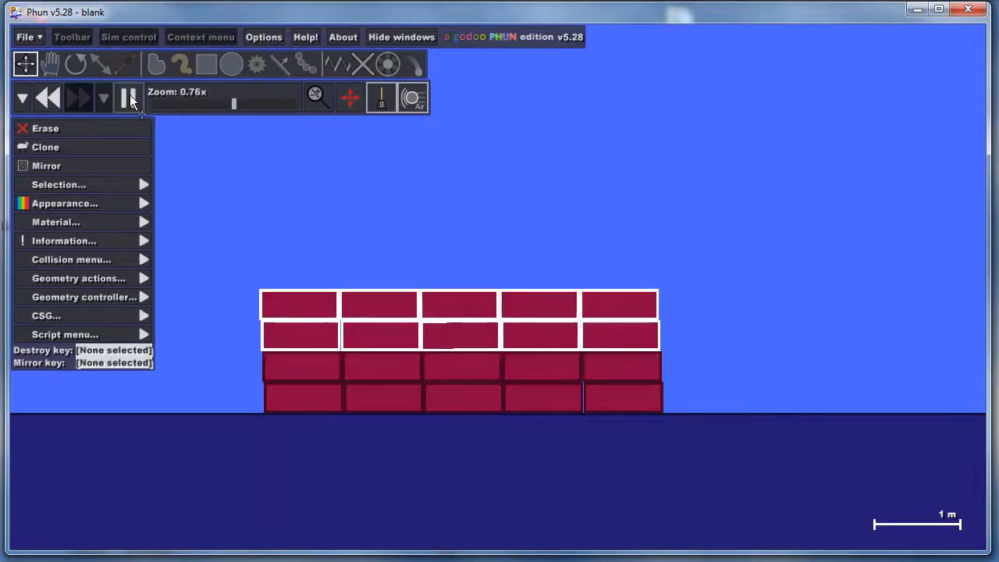
left_click(305, 237)
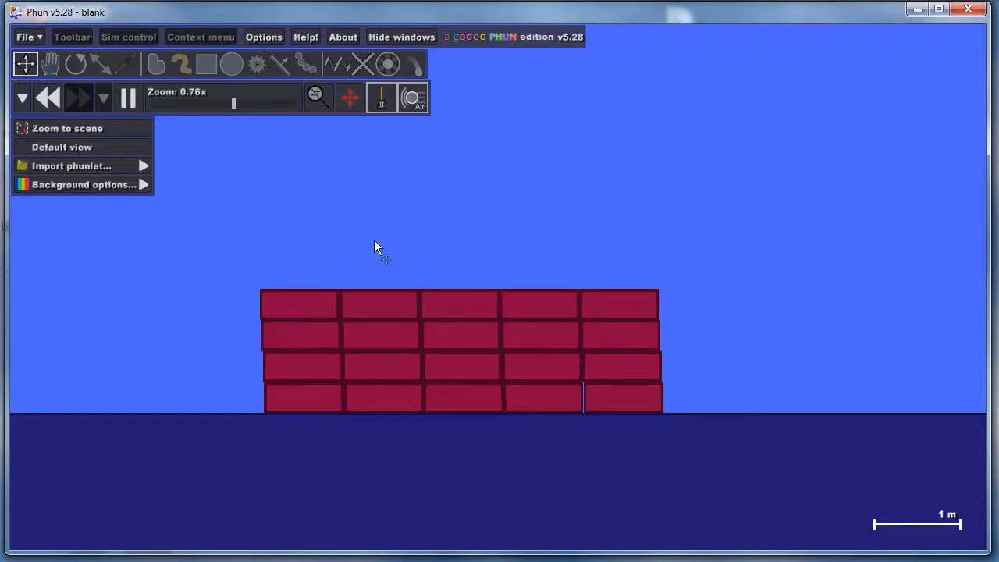
- Frame the four-row tower, box-select its top rows, and pause the simulation
left_click_drag(706, 206, 638, 169)
scroll(637, 165, "down", 4)
scroll(638, 162, "up", 3)
scroll(638, 161, "down", 3)
scroll(638, 161, "up", 2)
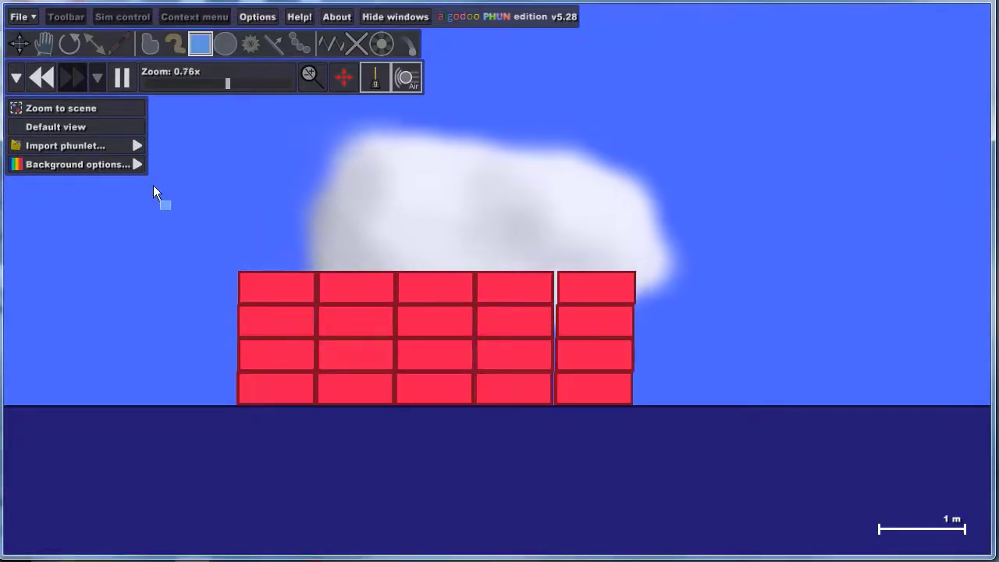
left_click_drag(202, 220, 659, 322)
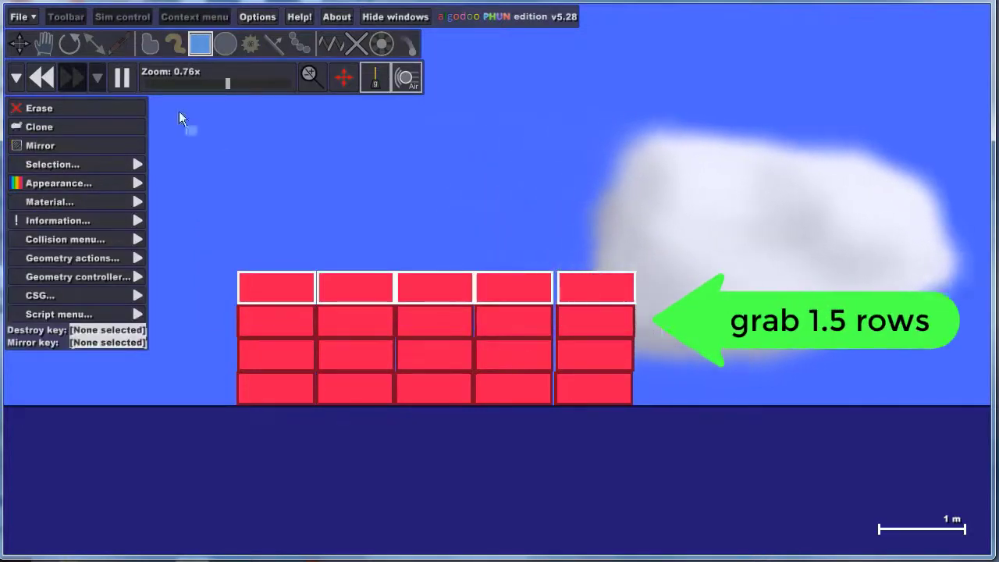
left_click(118, 82)
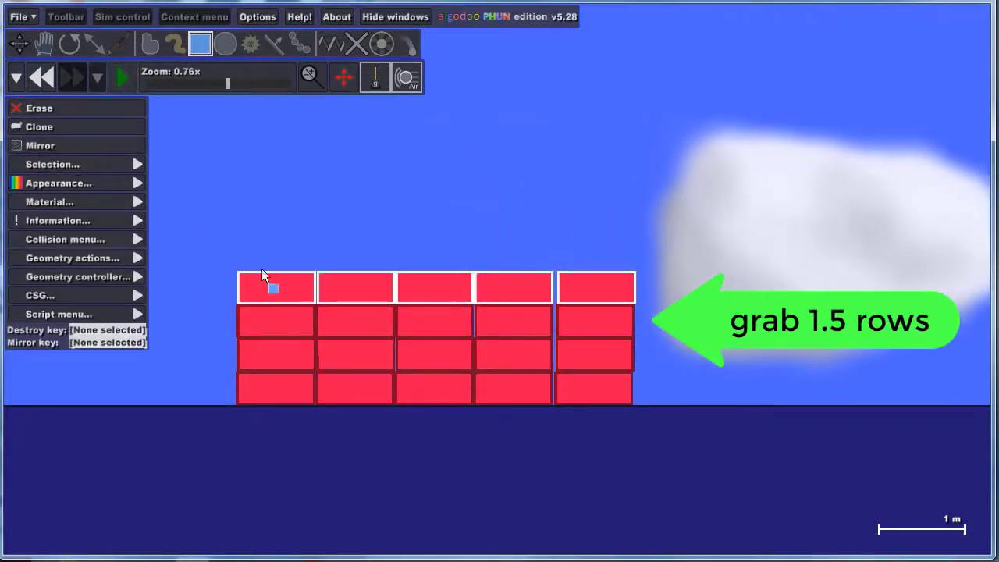
left_click(229, 226)
left_click_drag(211, 219, 680, 321)
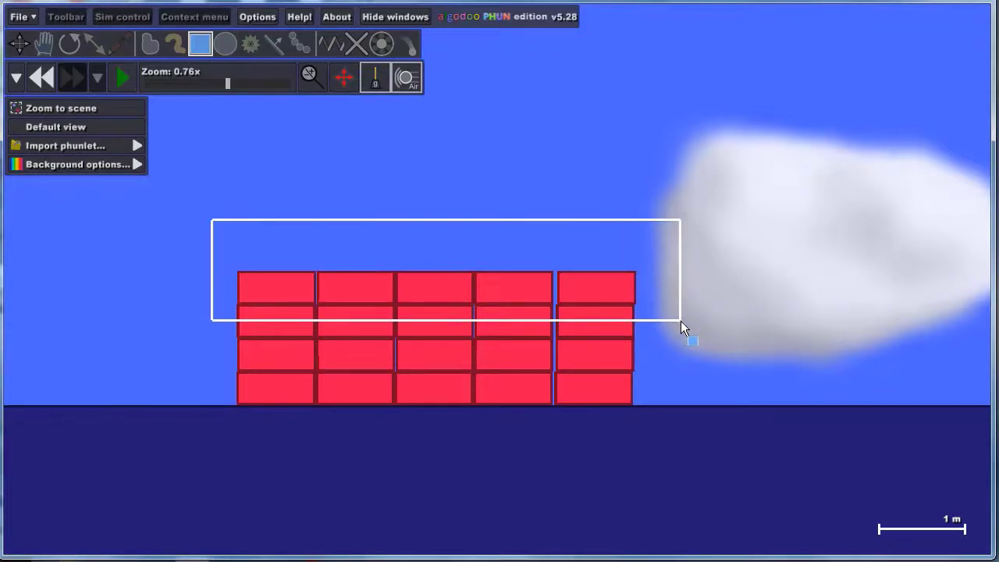
- Clone the tower's top row, let it fall onto the ground to the right, and select it
left_click_drag(681, 321, 680, 321)
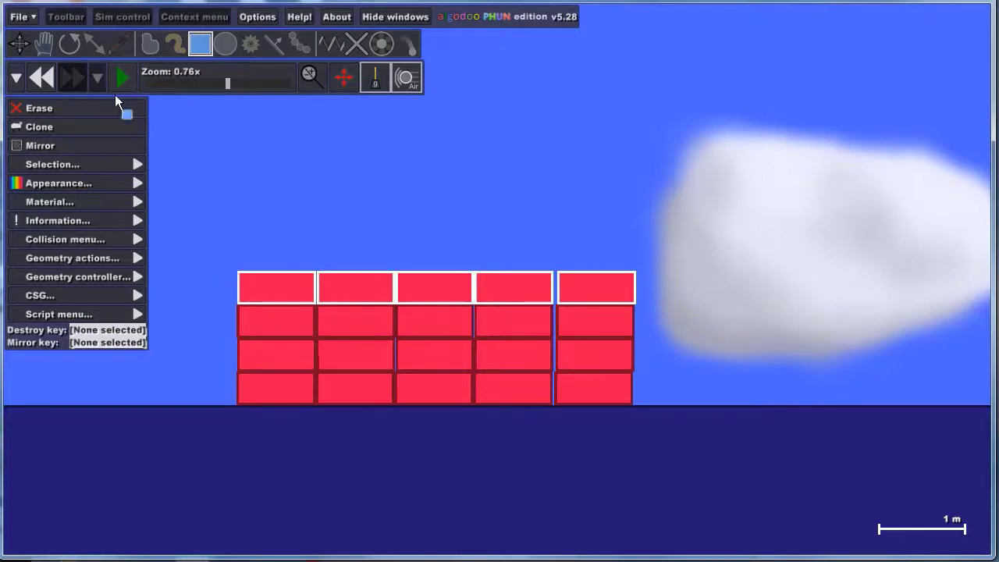
left_click(71, 130)
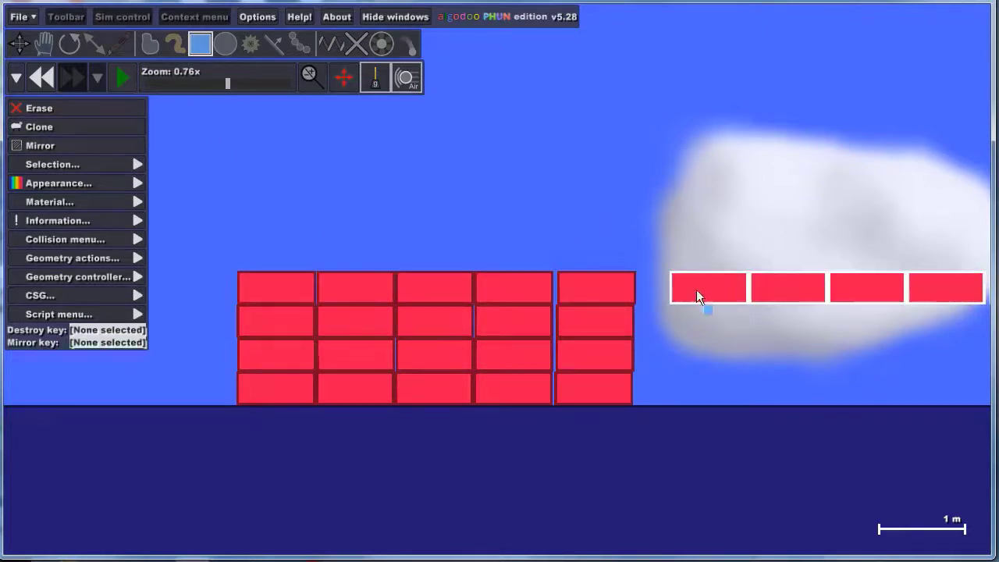
left_click_drag(696, 296, 725, 357)
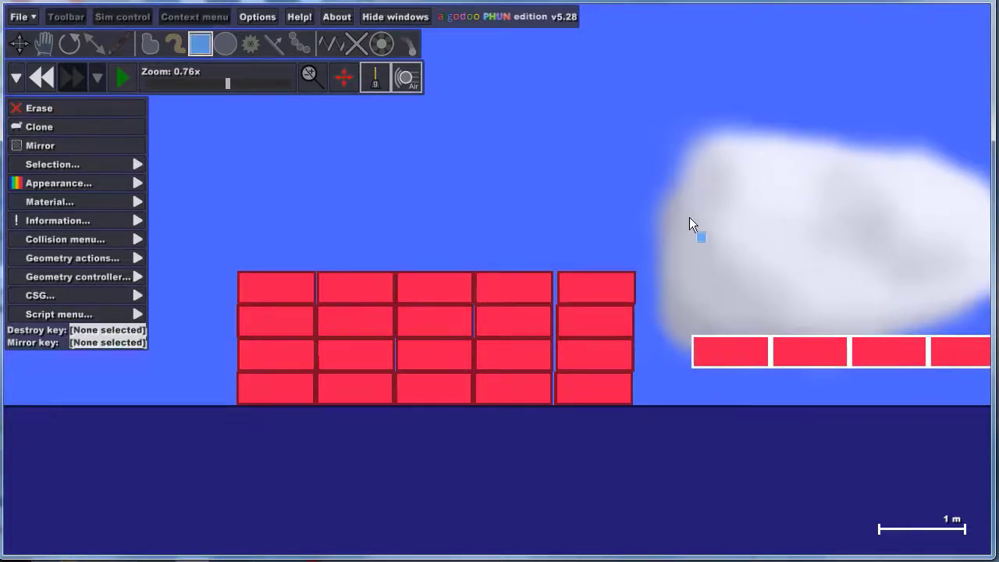
scroll(689, 223, "down", 2)
left_click_drag(798, 196, 642, 261)
scroll(642, 280, "up", 5)
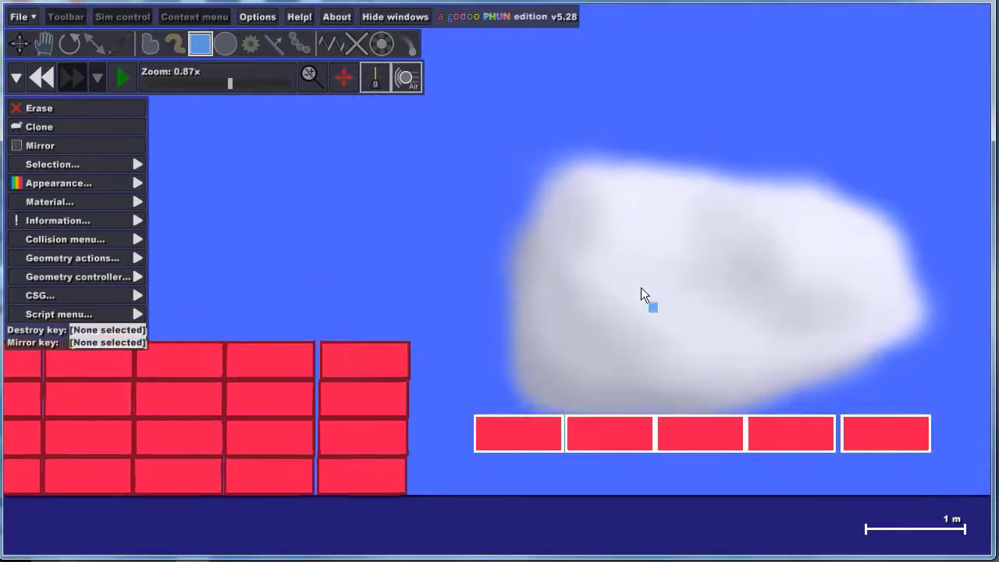
scroll(643, 287, "down", 2)
left_click(121, 77)
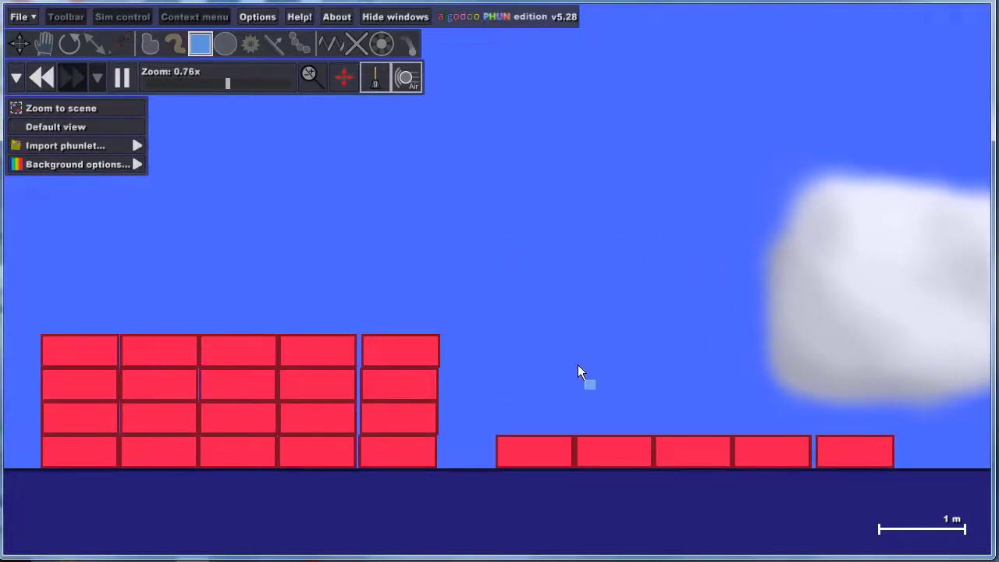
mouse_move(475, 387)
left_mouse_down()
mouse_move(494, 429)
mouse_move(940, 480)
mouse_move(941, 489)
left_mouse_up()
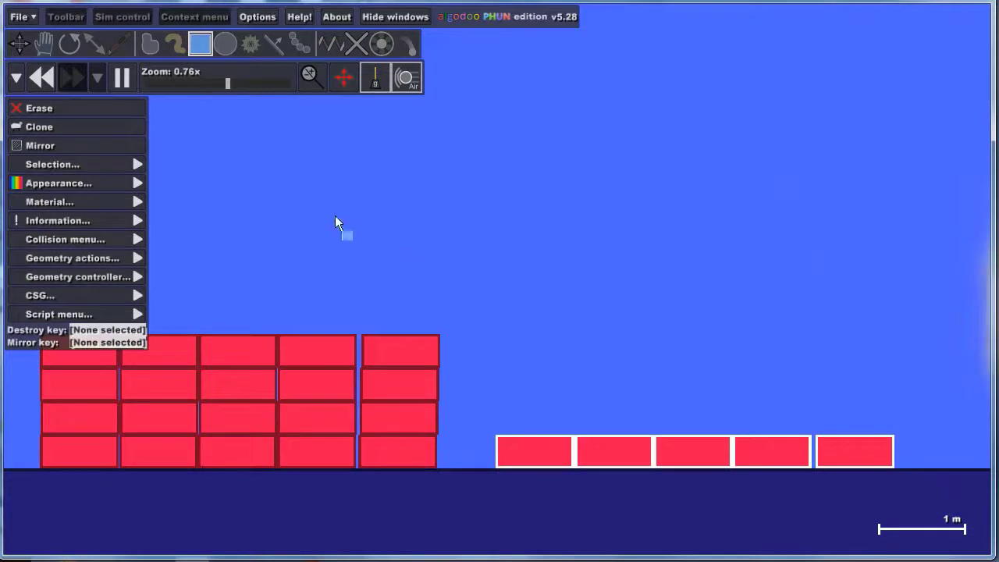
- Clone the right-hand row and drop the copy on top, offset half a brick
left_click(125, 80)
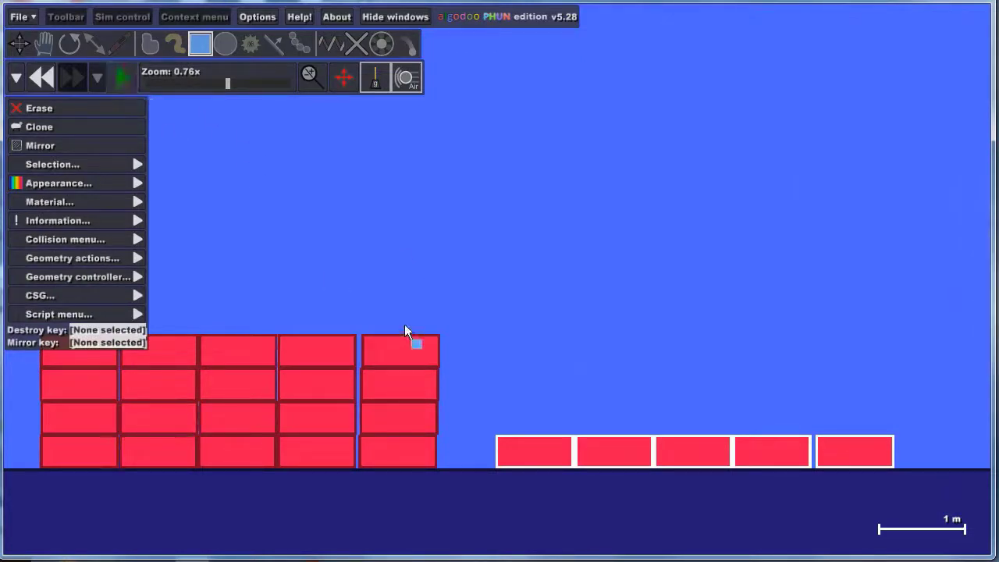
left_click(67, 128)
mouse_move(945, 454)
left_mouse_down()
mouse_move(938, 407)
mouse_move(796, 330)
mouse_move(600, 351)
mouse_move(551, 378)
mouse_move(554, 417)
left_mouse_up()
key("b")
left_click(557, 410)
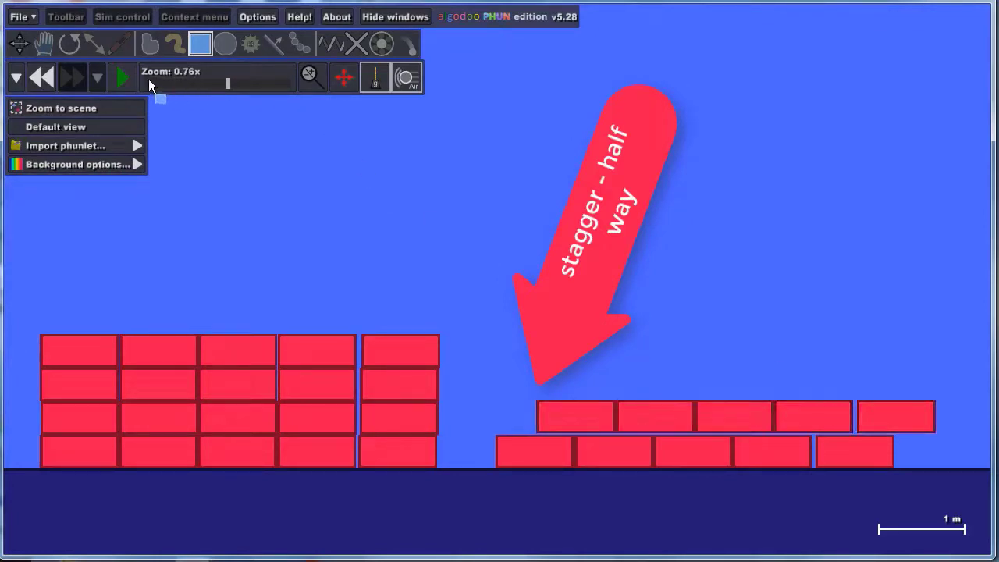
- Toggle selection on the right-hand rows, ending with the bottom row selected
left_click(916, 419)
left_click(813, 355)
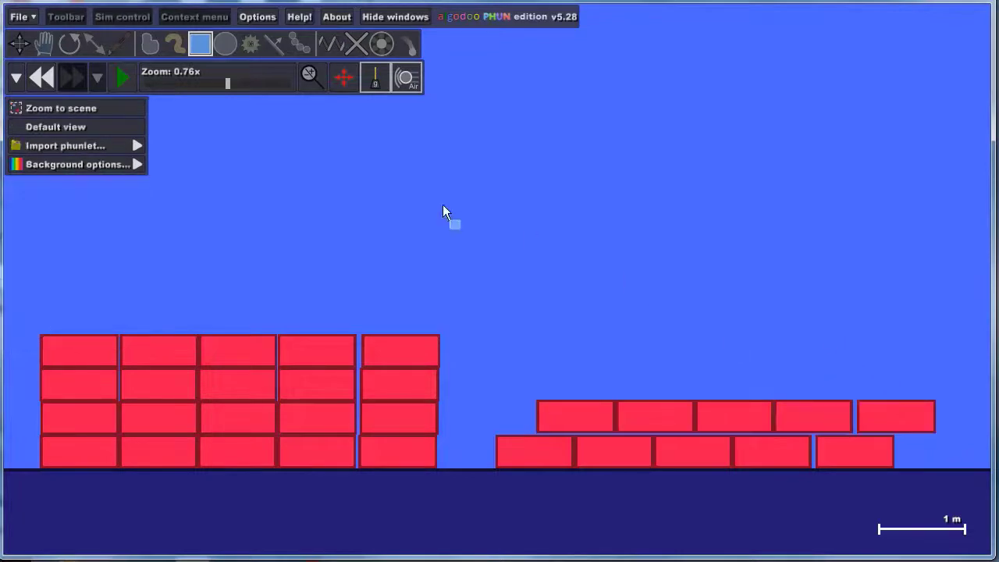
left_click(583, 415)
left_click(832, 330)
left_click(588, 411)
left_click(543, 447)
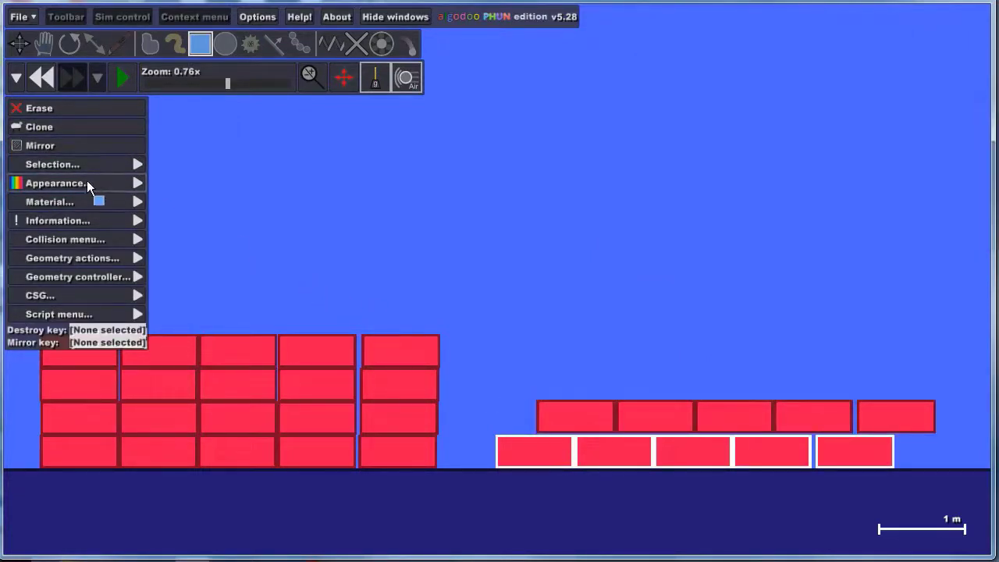
- Clear the lower row's selection and delete an accidentally drawn box beside the right wall
mouse_move(74, 163)
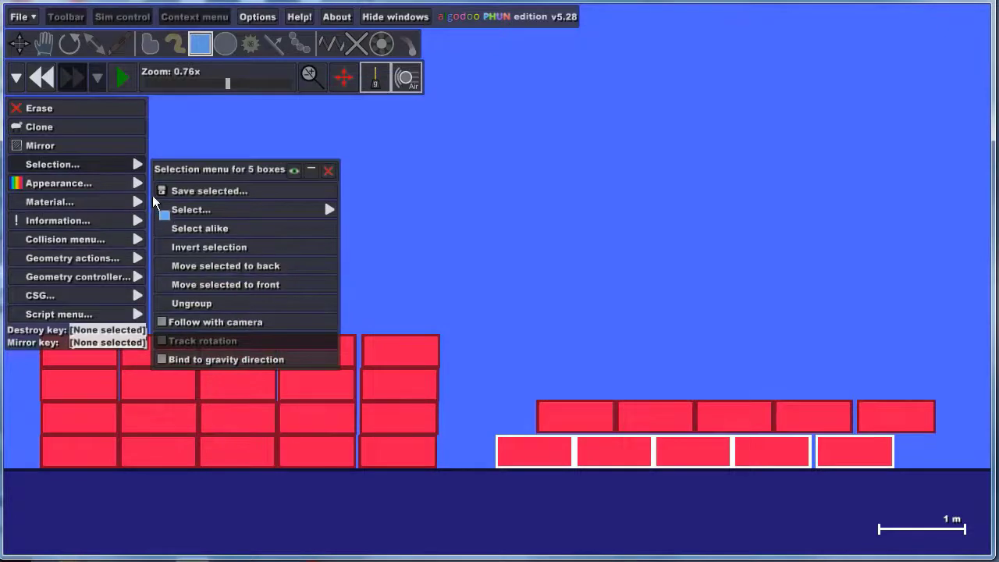
left_click(140, 164)
mouse_move(135, 161)
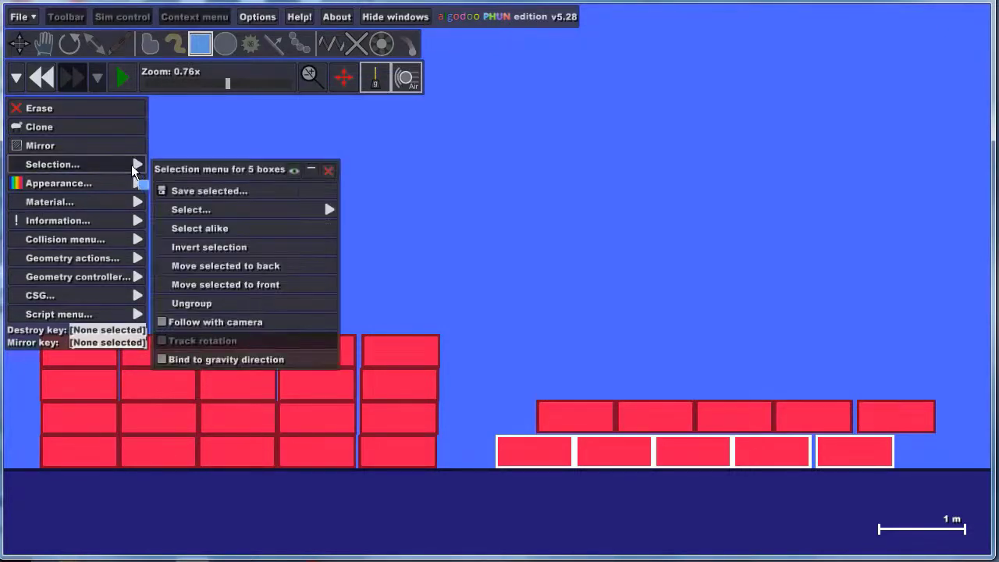
left_click(575, 402)
left_click(568, 451)
left_click(529, 369)
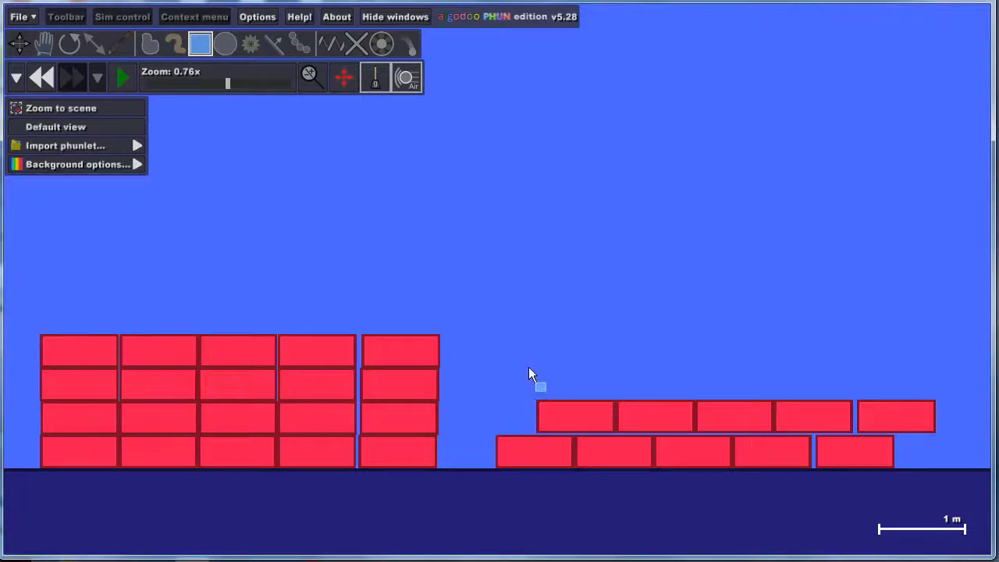
left_click_drag(505, 367, 657, 347)
left_click(602, 361)
key("Delete")
- Ungroup the upper row of five bricks in the right wall
left_click(568, 404)
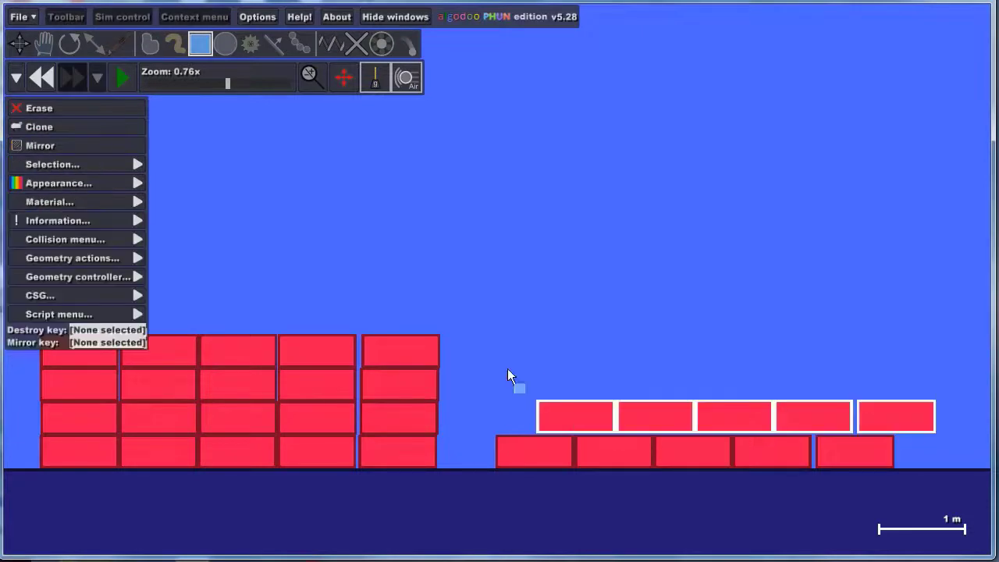
left_click(108, 161)
left_click(111, 160)
left_click(117, 161)
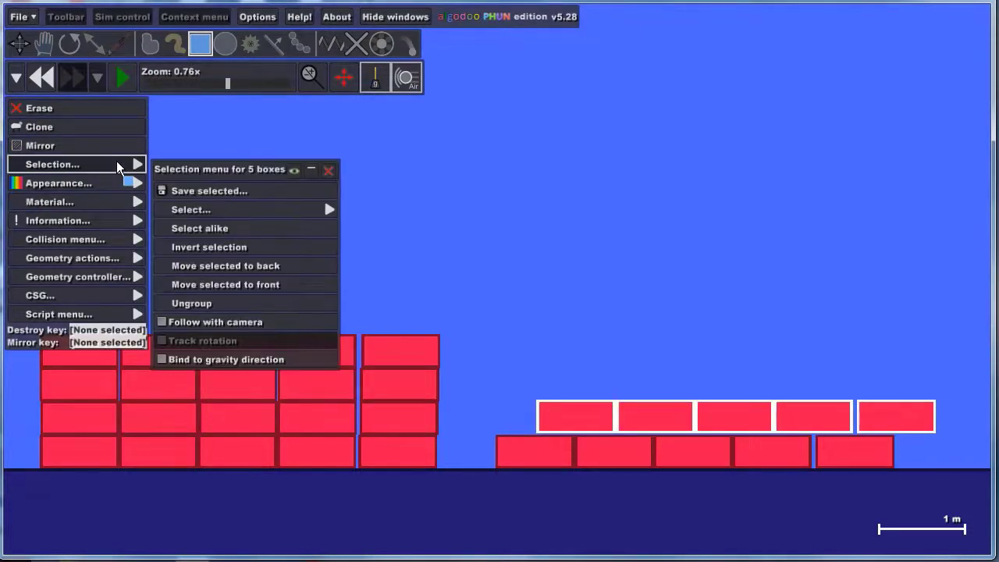
left_click(209, 305)
- Select each of the five upper bricks individually to confirm they are separate
left_click(598, 416)
left_click(689, 420)
left_click(733, 418)
left_click(811, 415)
left_click(897, 415)
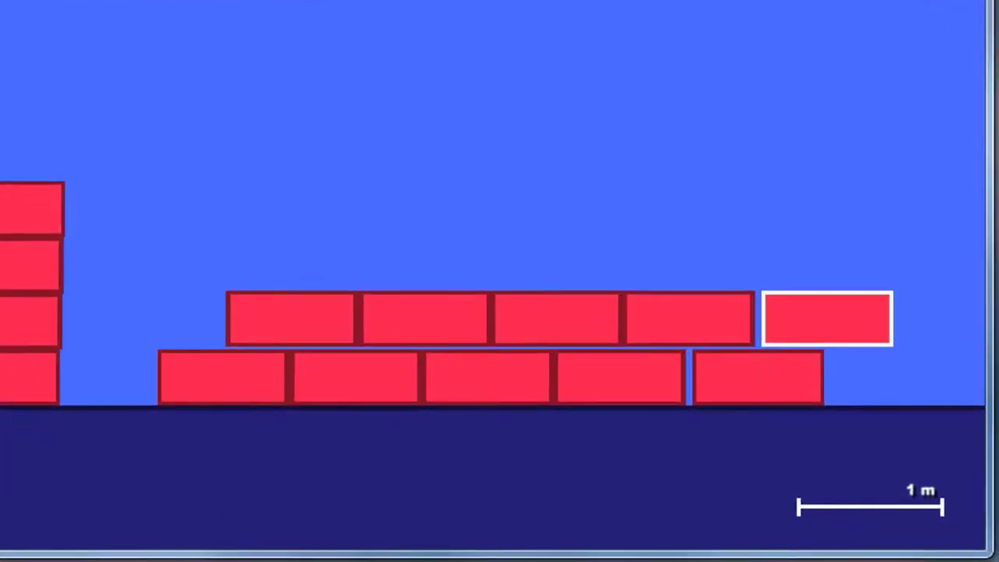
- Resize the fifth upper brick to a half brick flush with the row below, then reselect it
mouse_move(891, 318)
left_click_drag(891, 319, 824, 326)
left_click(875, 376)
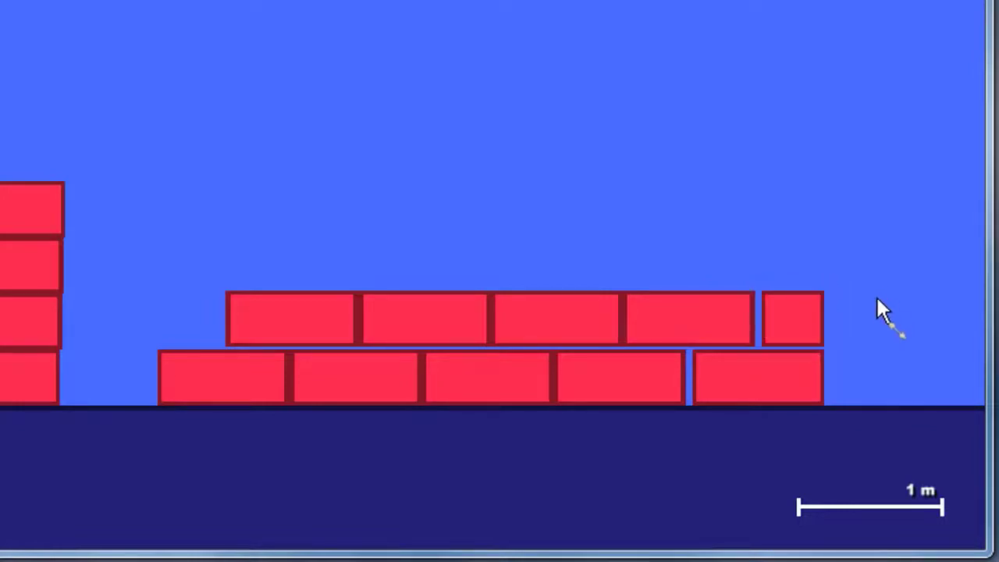
left_click(777, 319)
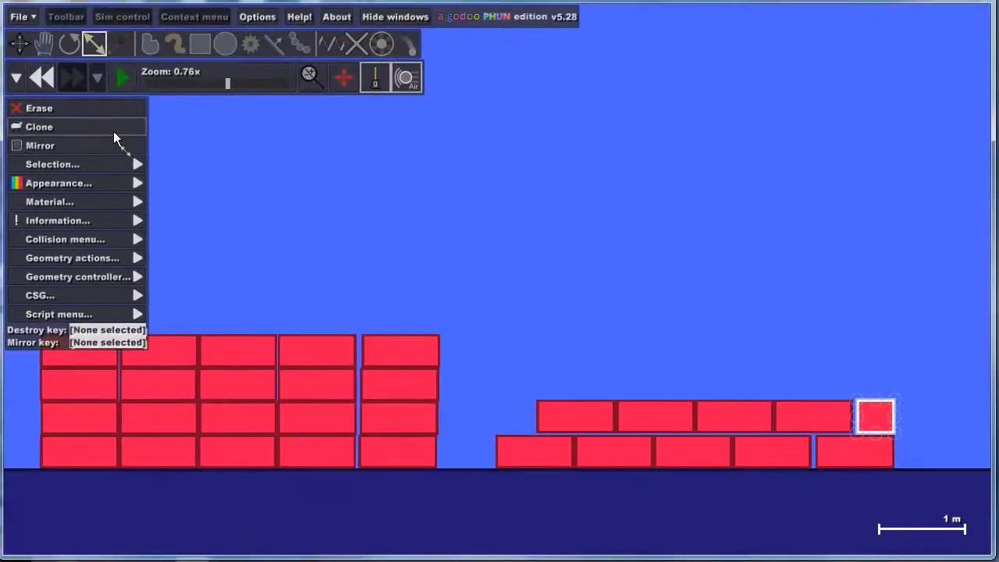
- Clone the half brick onto the upper row's left end and resume the simulation
left_click(113, 132)
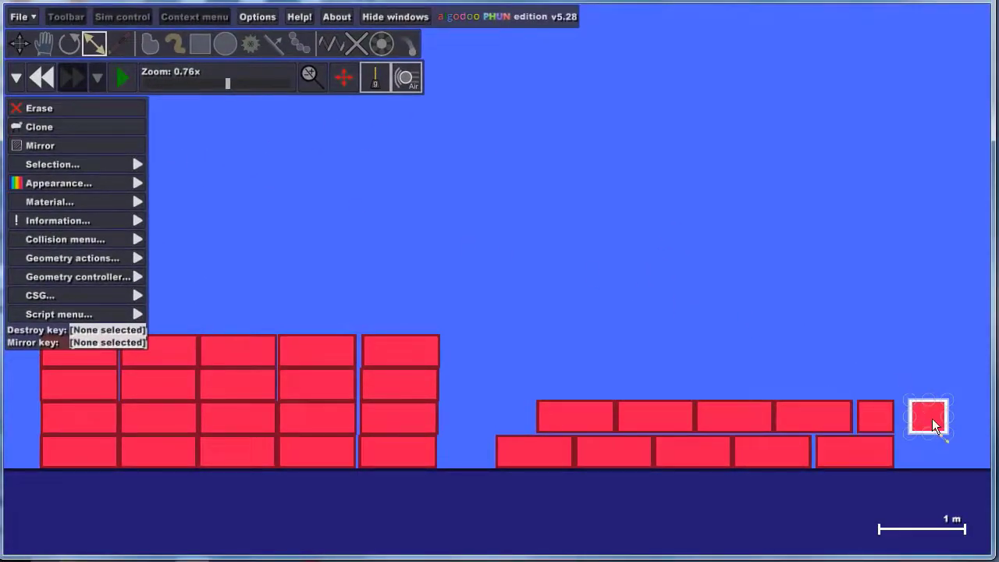
left_click_drag(931, 418, 712, 359)
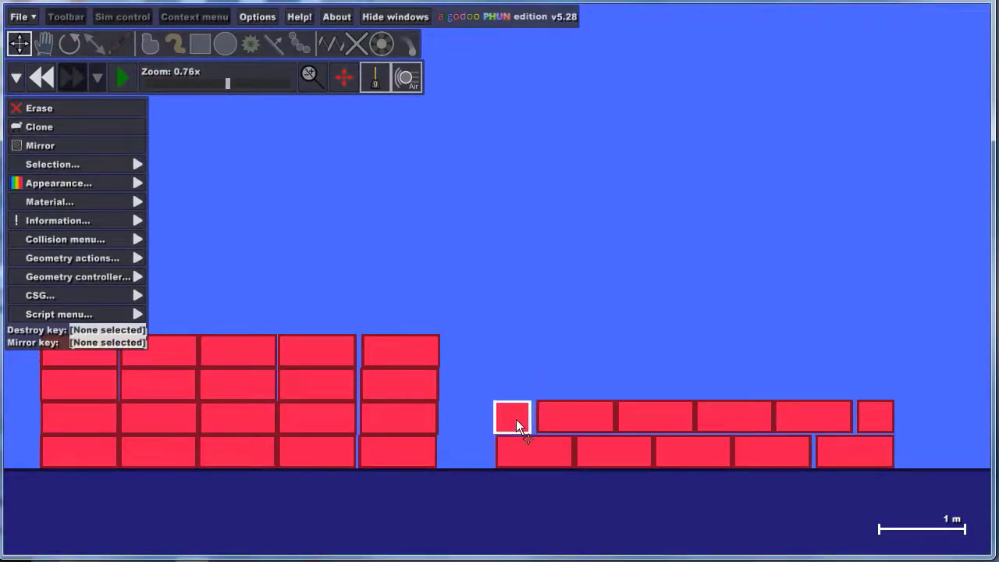
key("s")
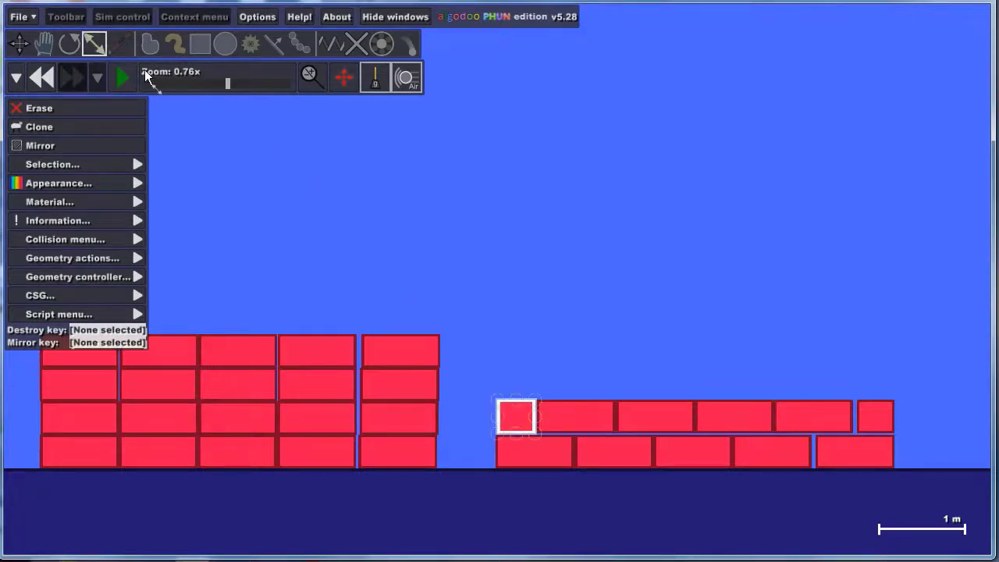
left_click(121, 73)
left_click(490, 337)
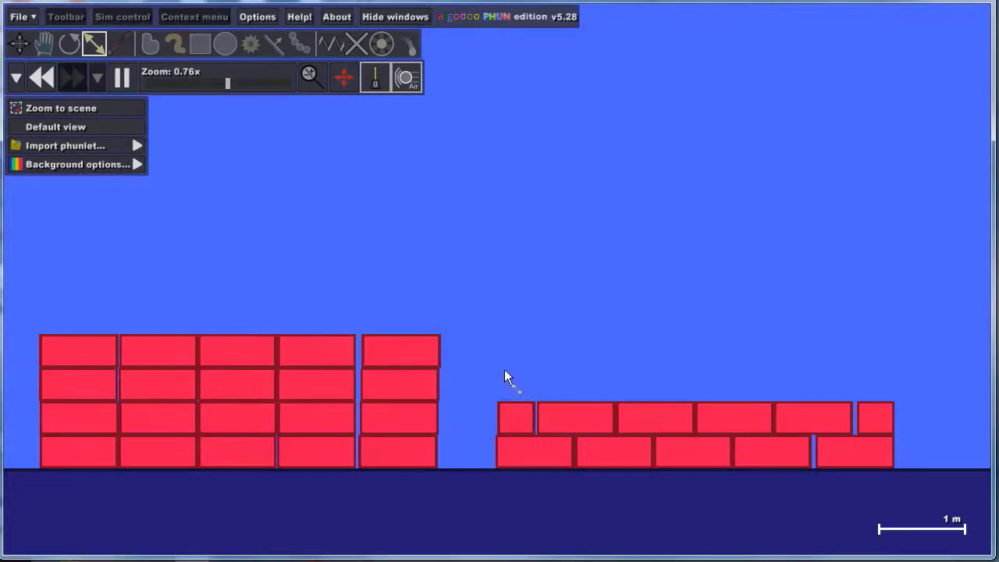
left_click(196, 42)
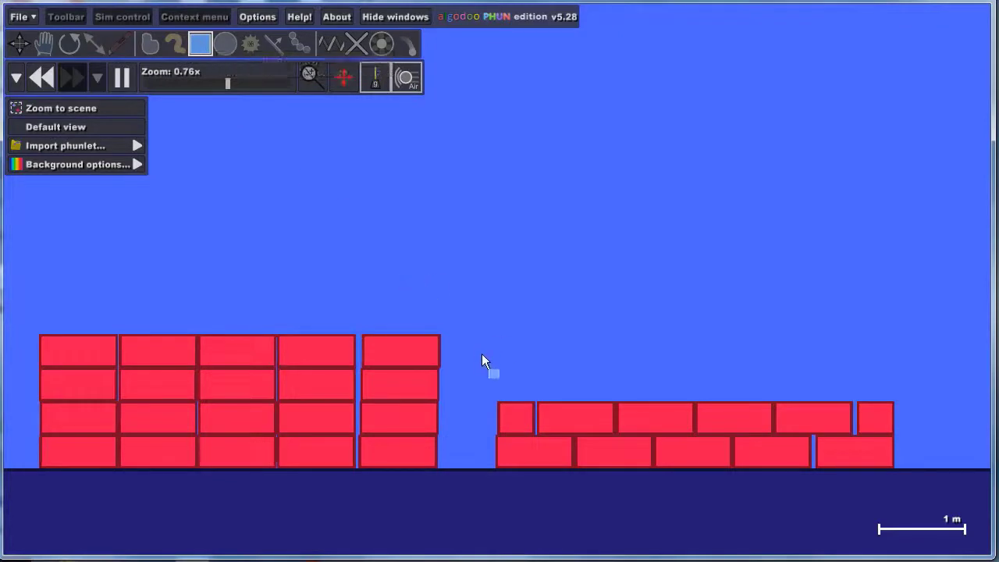
- Clone the two-row staggered wall onto itself for four rows, then pause and zoom out
left_click_drag(480, 353, 915, 493)
left_click(91, 128)
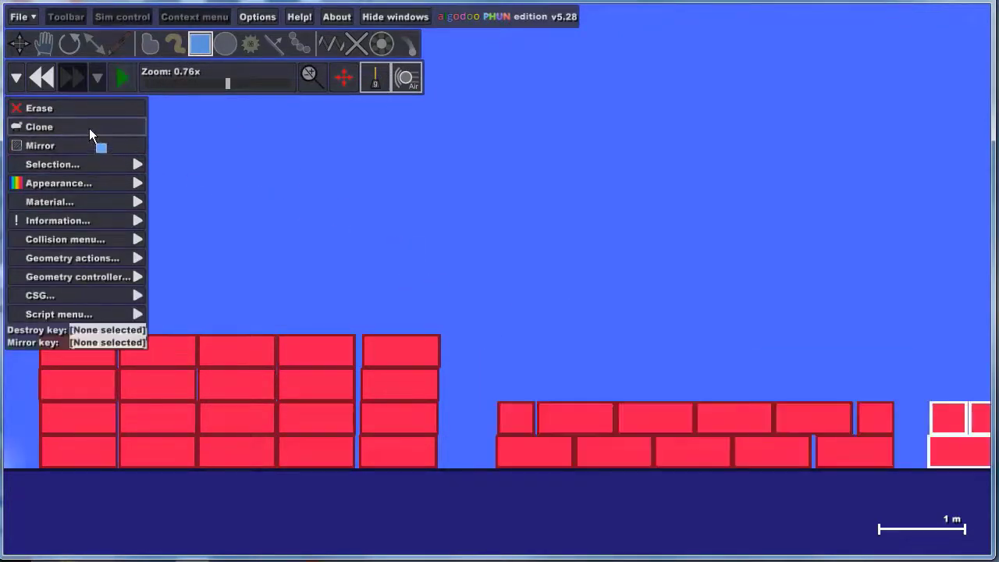
mouse_move(932, 440)
left_mouse_down()
mouse_move(947, 413)
mouse_move(585, 313)
mouse_move(523, 358)
mouse_move(521, 373)
left_mouse_up()
key("b")
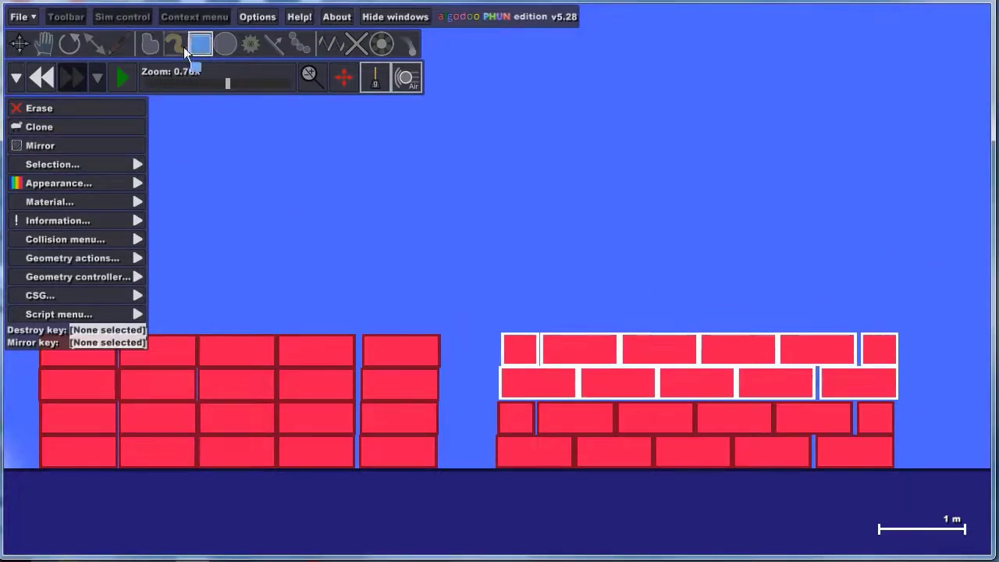
left_click(116, 78)
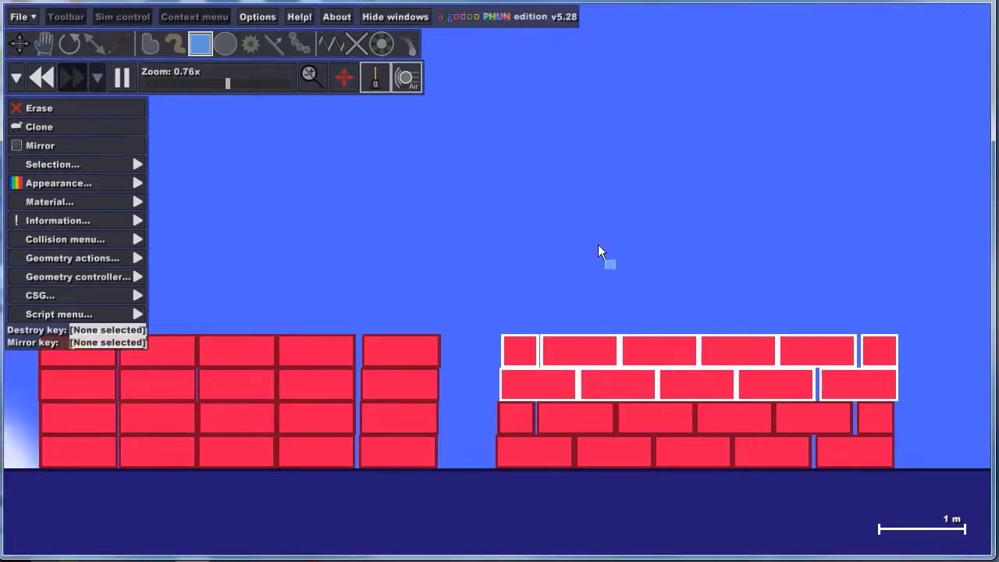
left_click(578, 224)
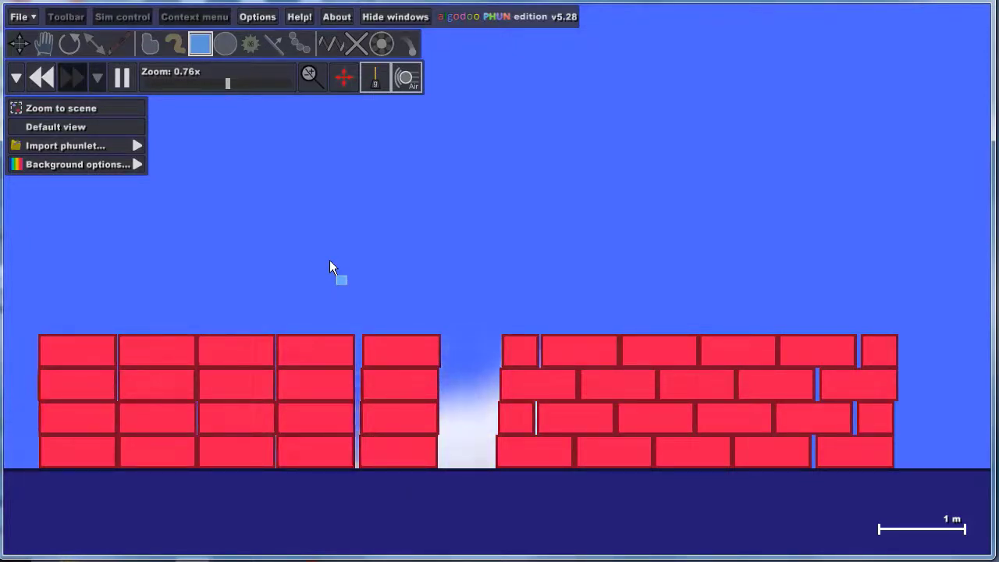
key("space")
scroll(316, 327, "down", 1)
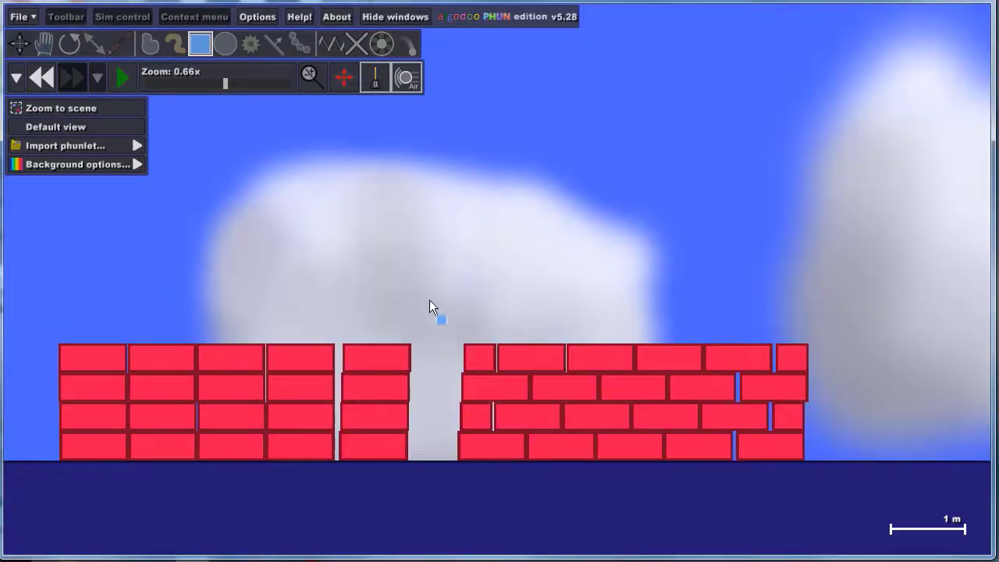
scroll(429, 305, "down", 4)
- Move the whole right wall further right and let it settle briefly
mouse_move(442, 295)
left_mouse_down()
mouse_move(534, 458)
mouse_move(676, 437)
left_mouse_up()
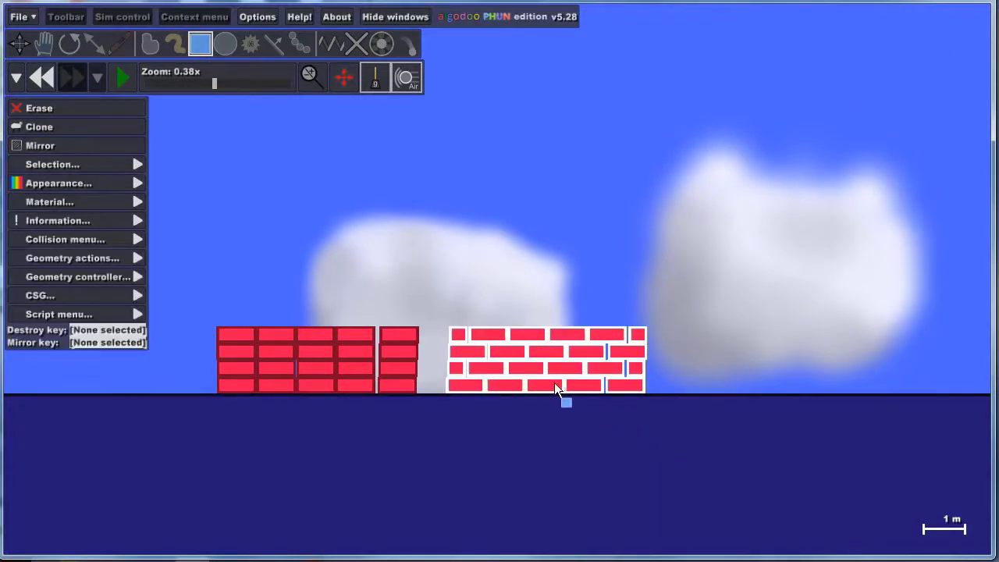
left_click_drag(554, 382, 699, 382)
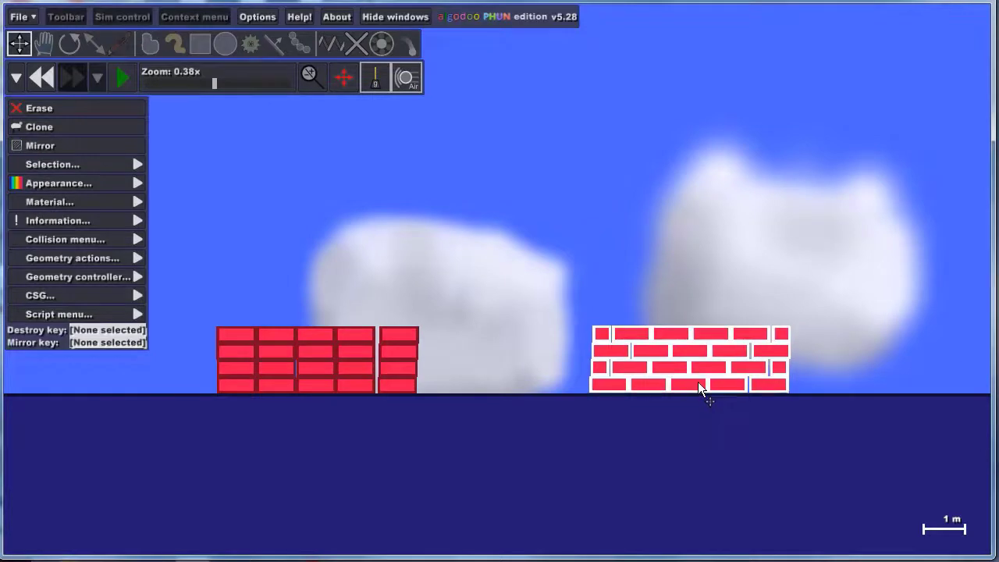
key("b")
left_click(126, 79)
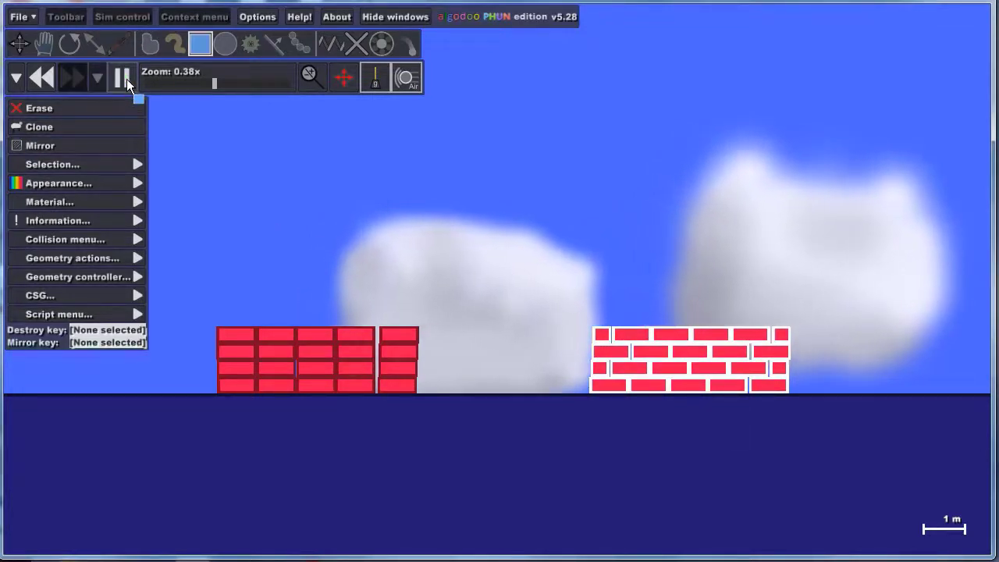
left_click(127, 79)
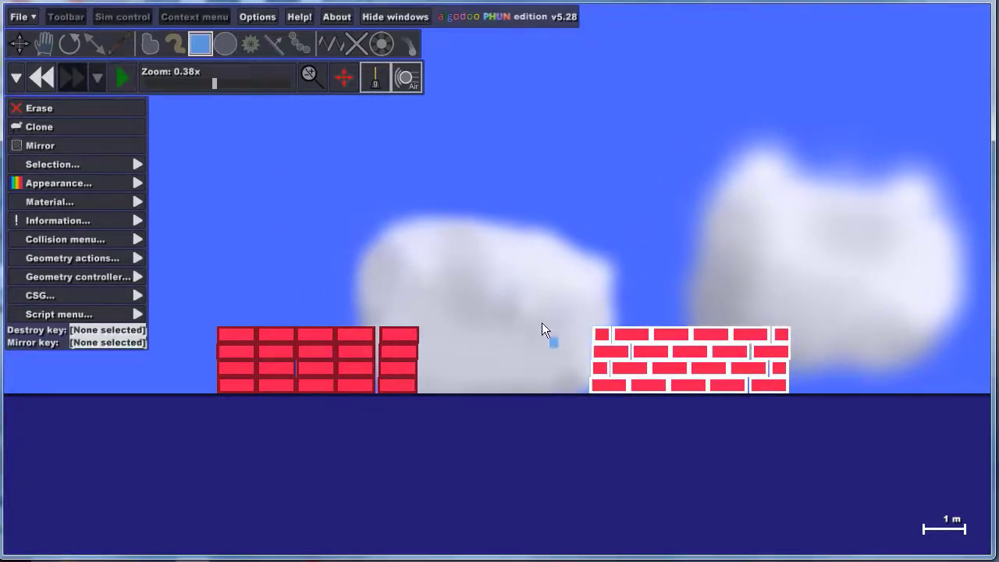
- Clone the four-row right wall and stack the copy on top, making eight rows
left_click_drag(551, 297, 809, 420)
left_click(61, 128)
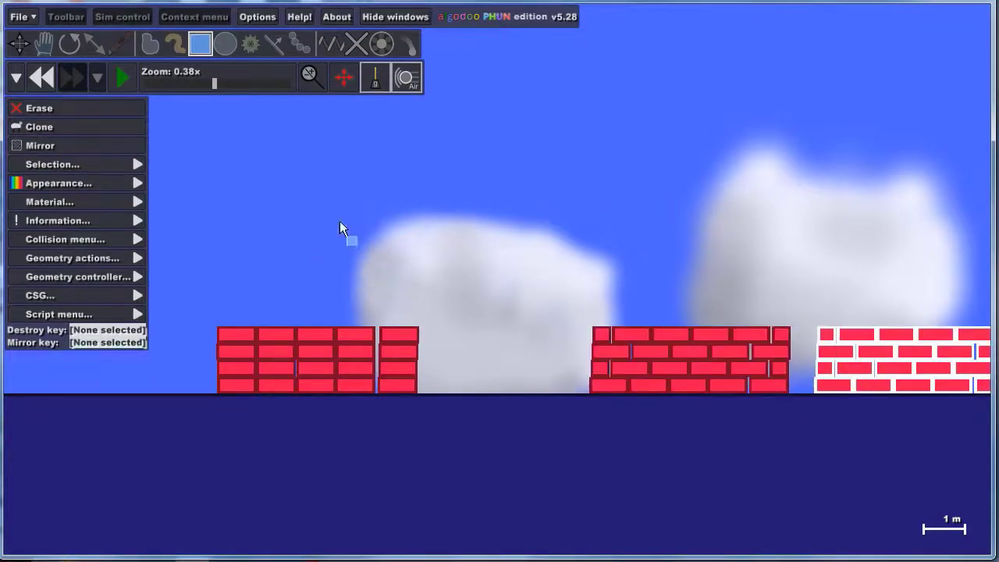
mouse_move(842, 350)
left_mouse_down()
mouse_move(604, 289)
mouse_move(617, 293)
left_mouse_up()
key("b")
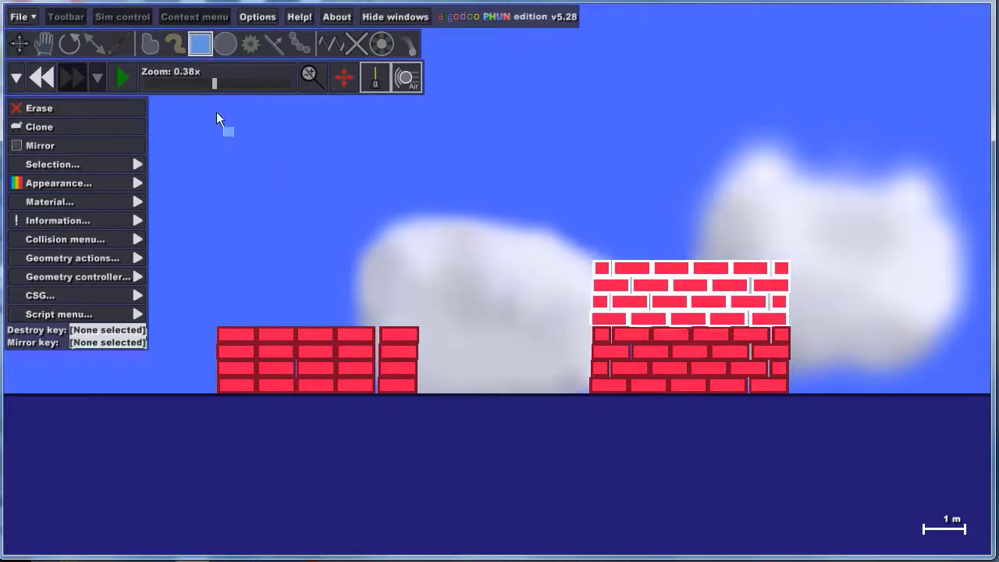
left_click(115, 82)
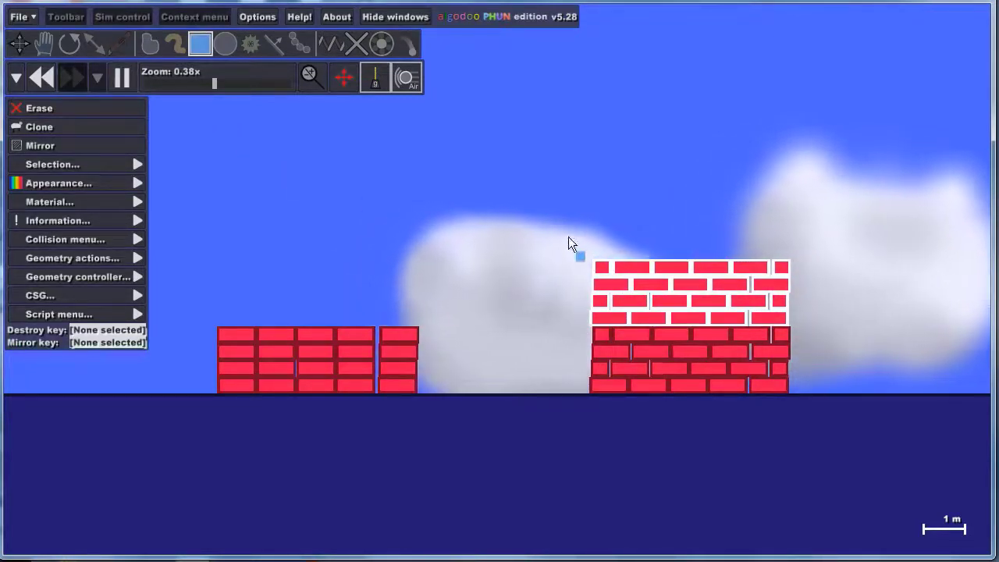
left_click(123, 78)
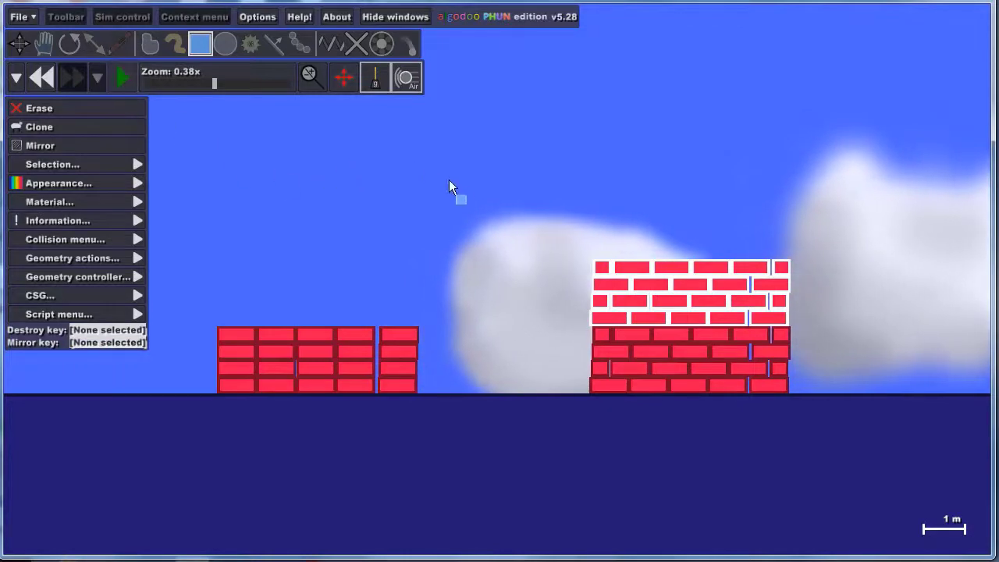
- Clone the eight-row wall and stack it on top to reach 16 rows
mouse_move(502, 210)
left_mouse_down()
mouse_move(649, 362)
mouse_move(850, 463)
left_mouse_up()
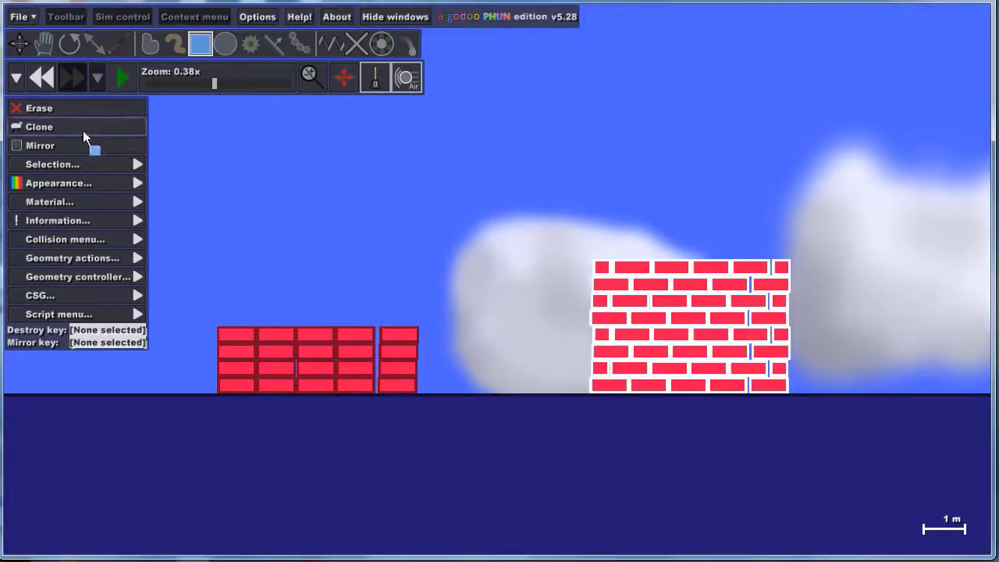
left_click(37, 125)
mouse_move(890, 344)
left_mouse_down()
mouse_move(752, 220)
mouse_move(660, 210)
mouse_move(661, 202)
left_mouse_up()
key("b")
left_click(121, 73)
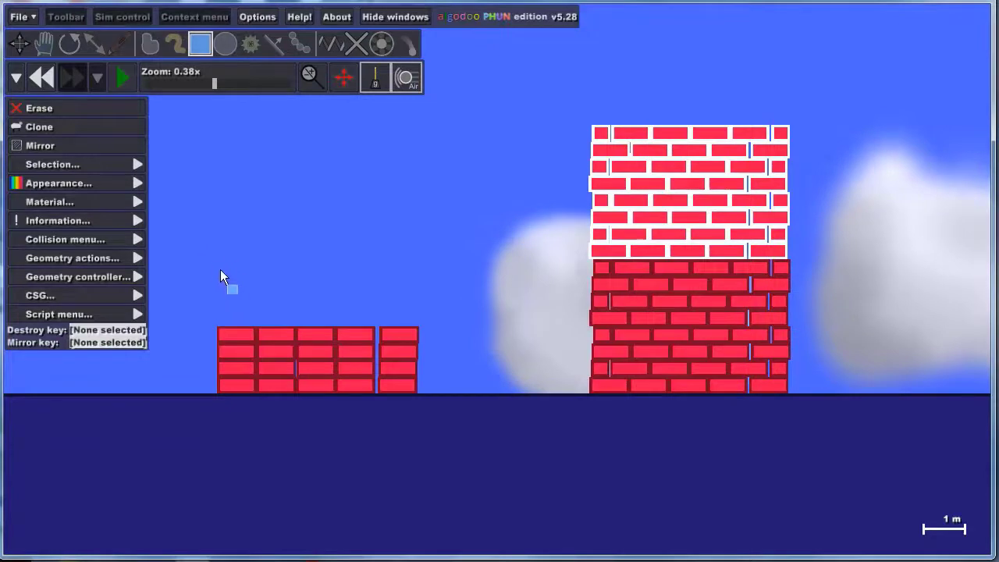
left_click_drag(216, 267, 473, 462)
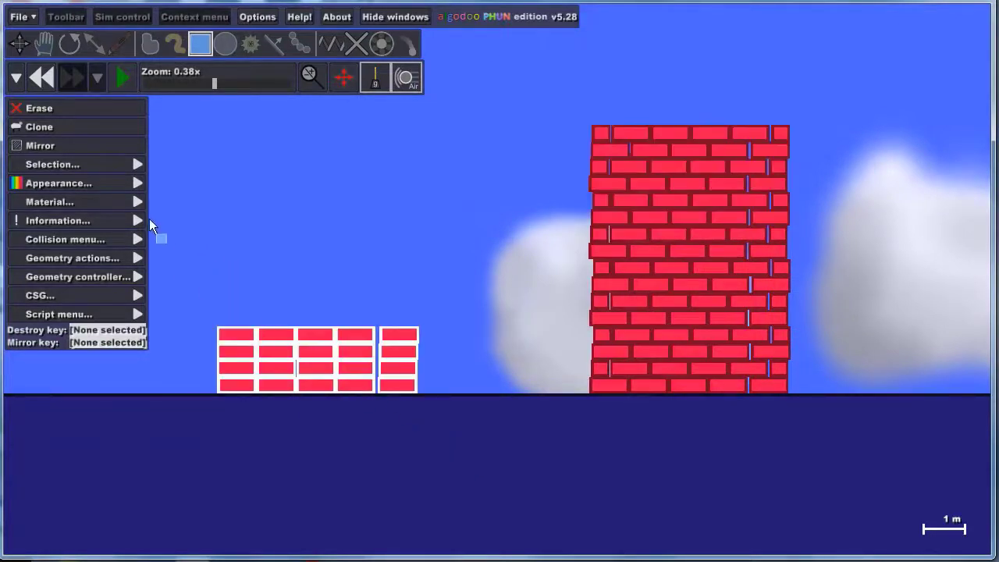
- Stack a clone of the left wall on itself, then clone both and stack again, then rewind
left_click(79, 128)
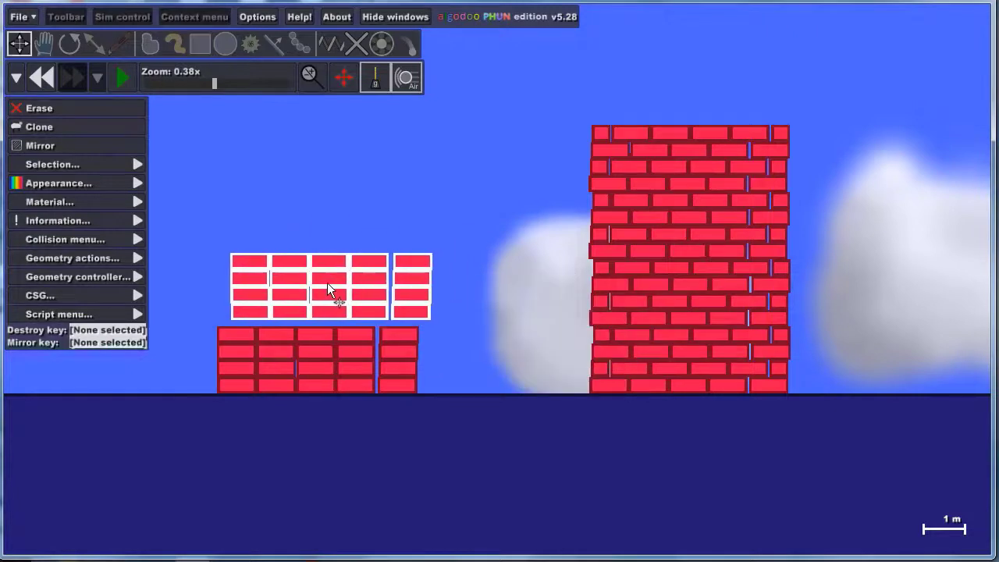
key("b")
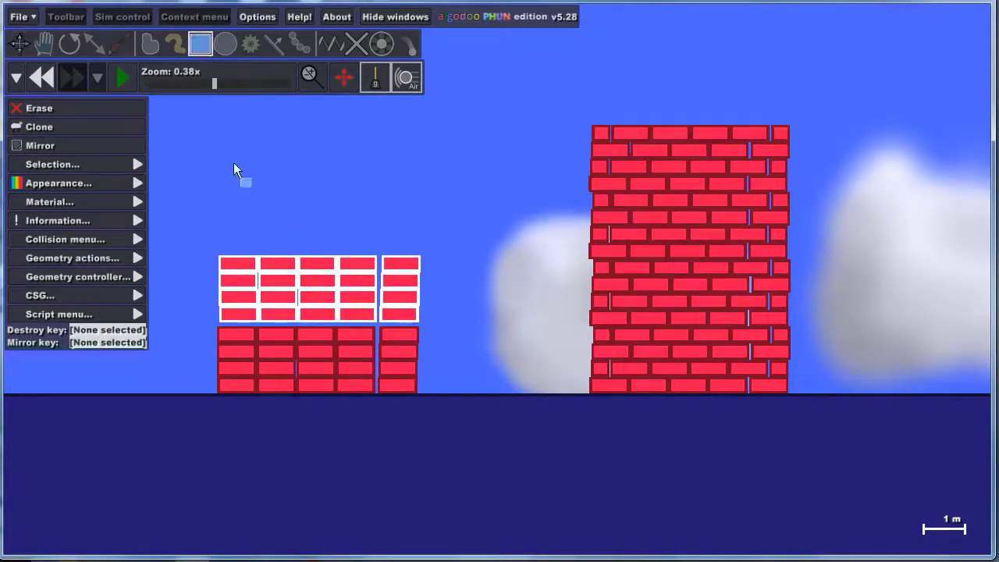
left_click(122, 77)
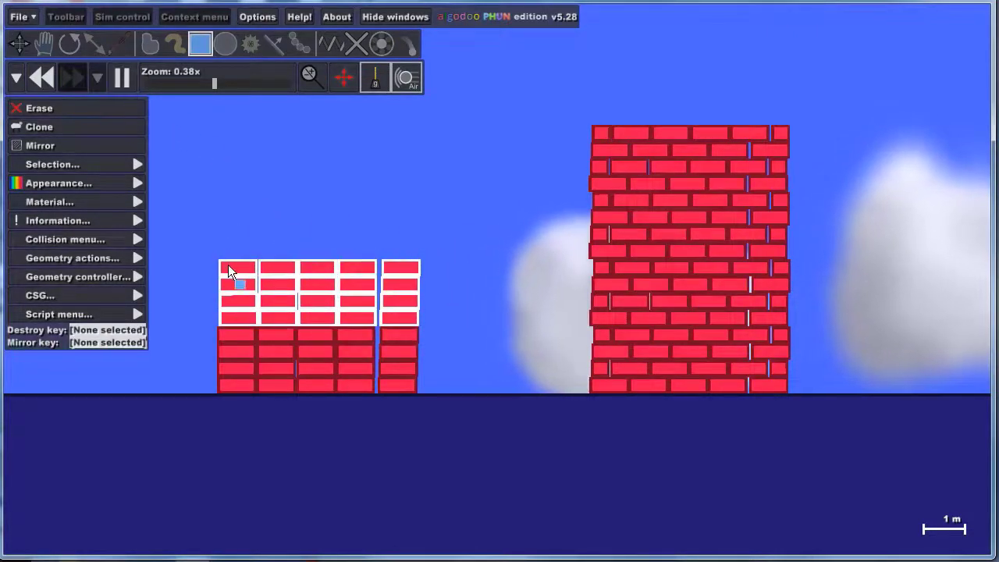
left_click_drag(194, 211, 468, 455)
left_click(39, 127)
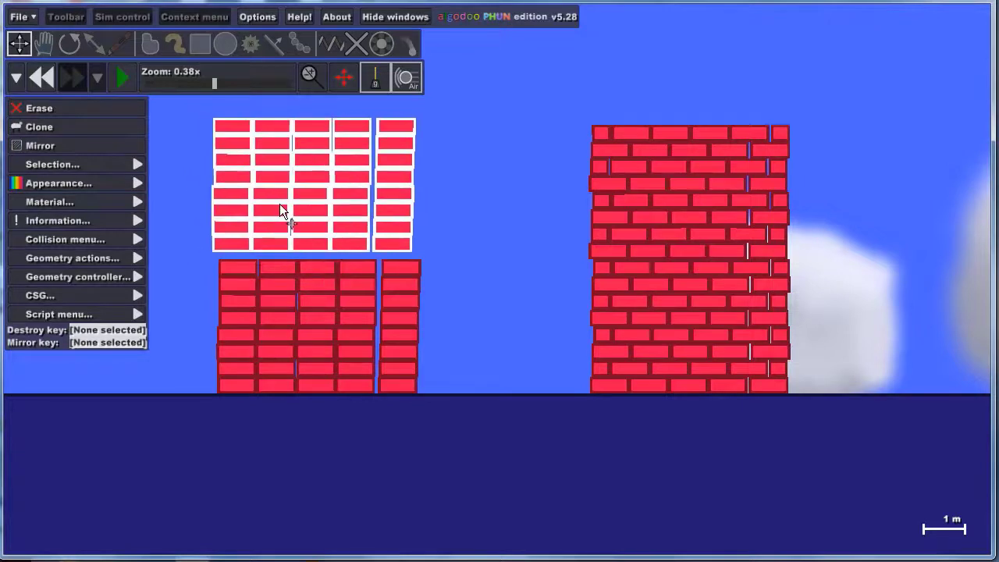
left_click(284, 208)
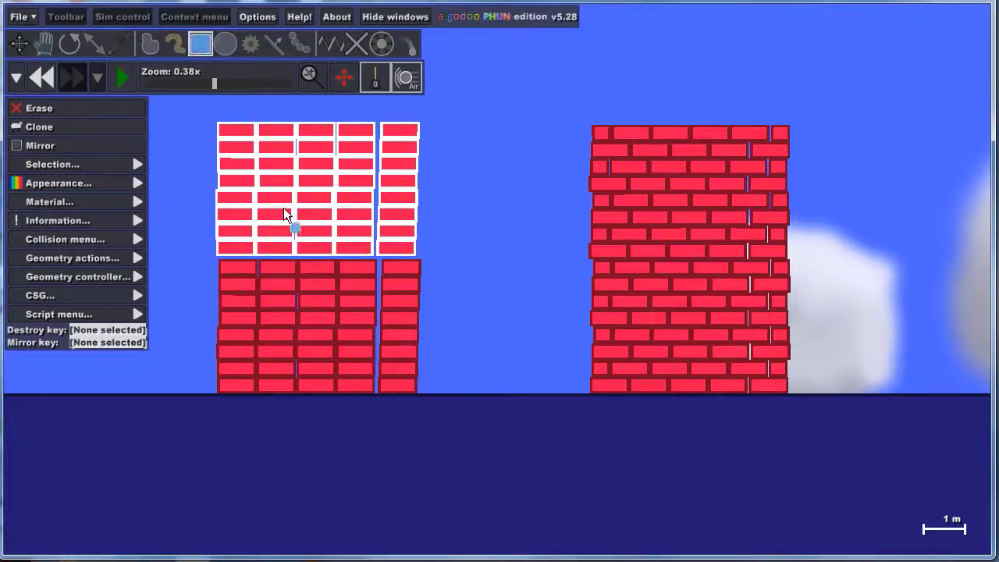
left_click(118, 85)
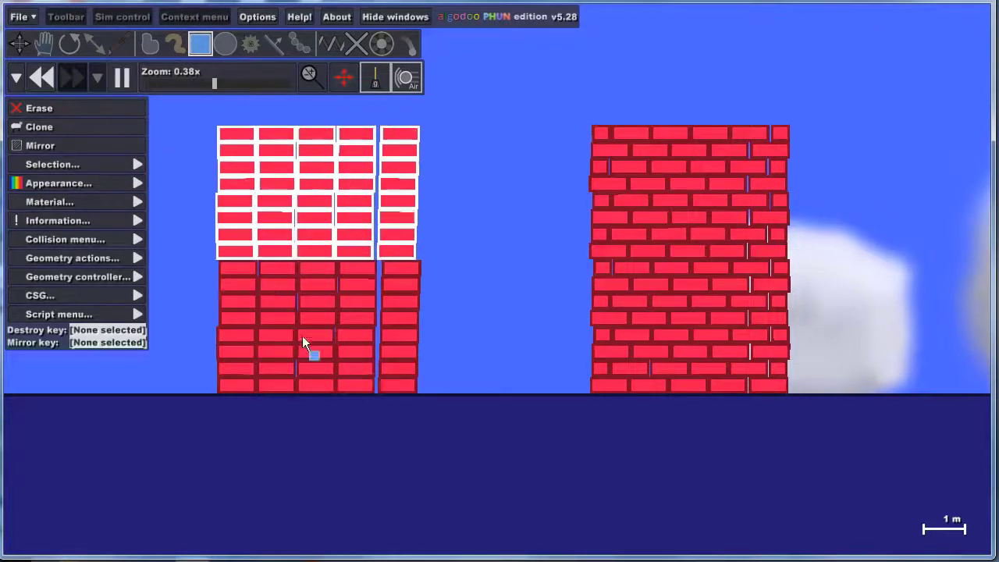
left_click(36, 74)
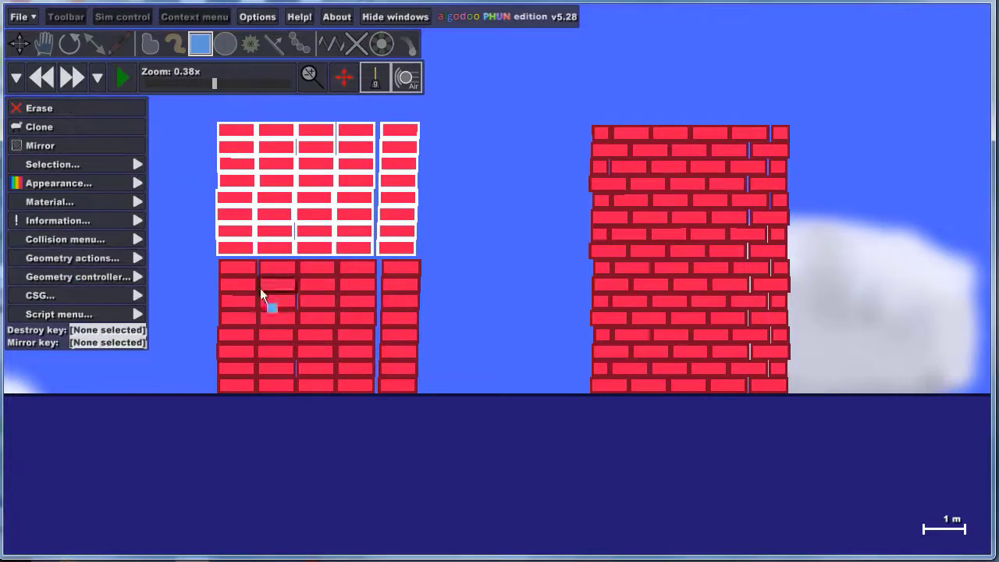
- Reset the bricks, restart the simulation and deselect the 40 selected bricks
left_click(122, 82)
left_click(41, 81)
left_click(122, 78)
left_click(102, 163)
mouse_move(227, 209)
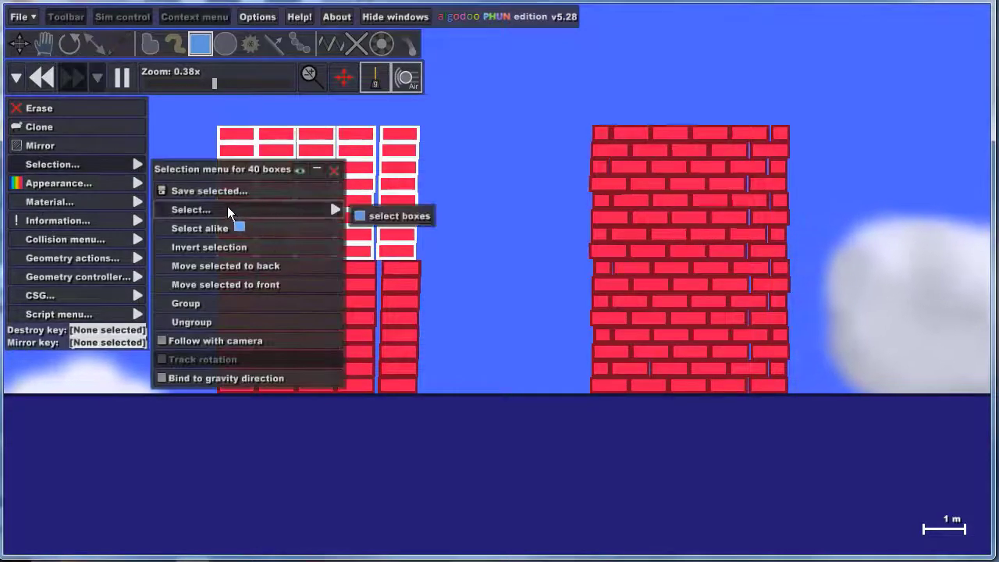
left_click(482, 193)
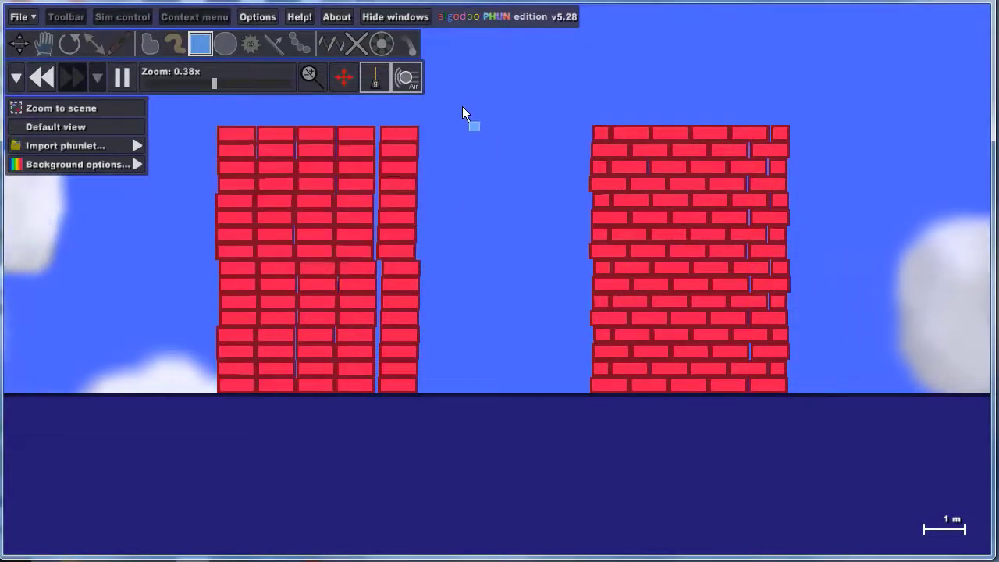
- Push a temporary tall cyan block against the left tower, then delete it
left_click_drag(449, 75, 526, 382)
left_click(486, 352)
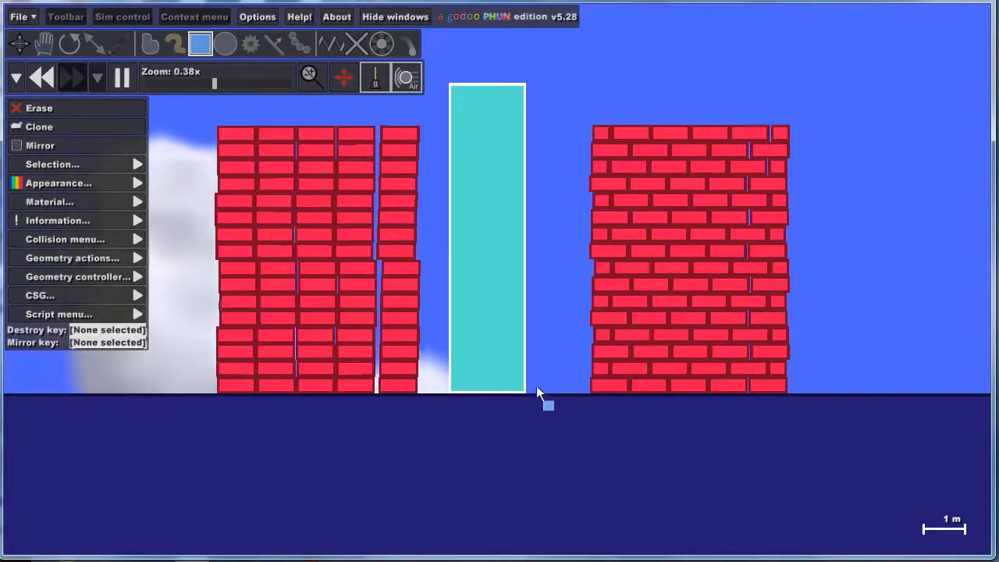
key("d")
left_click_drag(471, 363, 431, 366)
key("b")
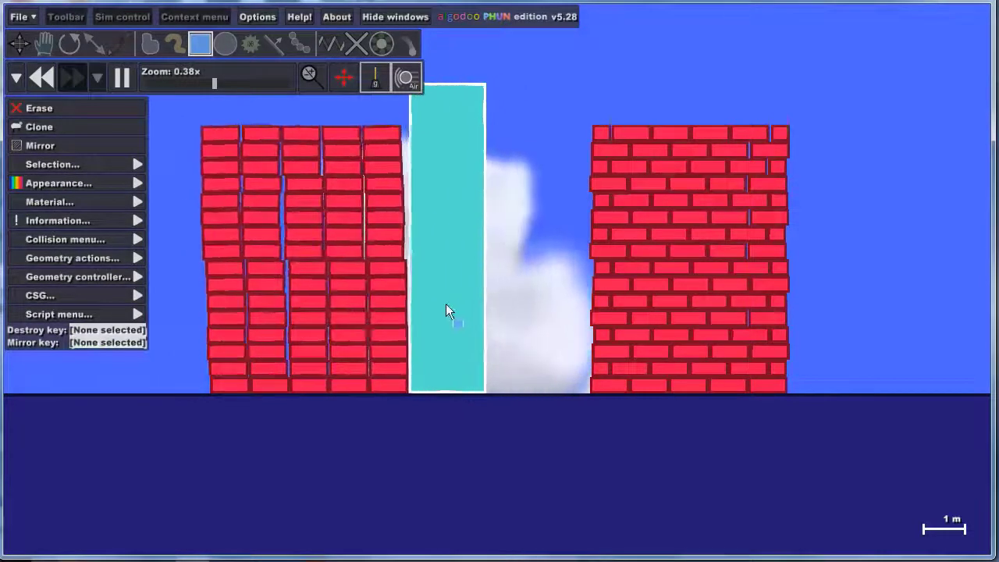
key("Delete")
scroll(466, 302, "down", 2)
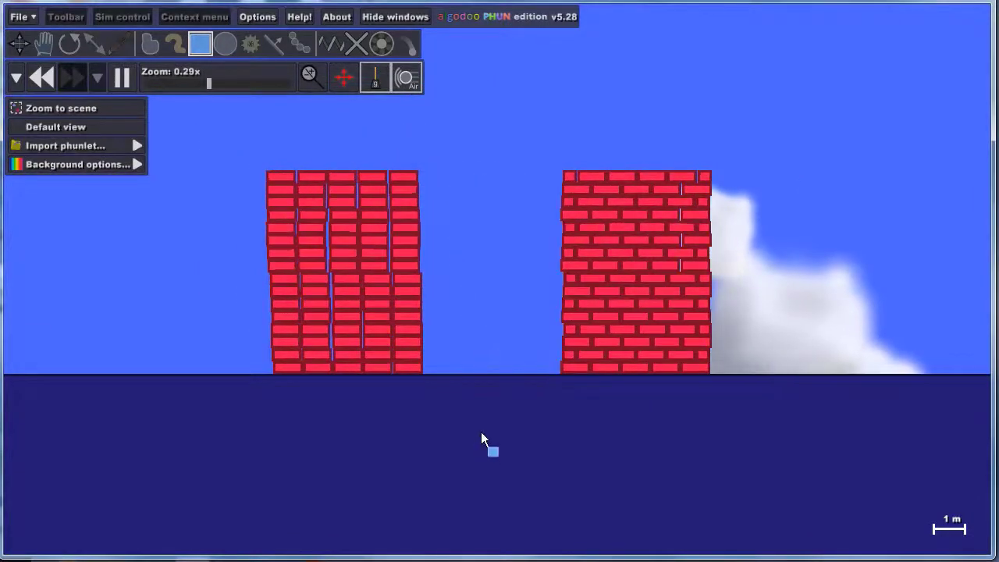
left_click(45, 44)
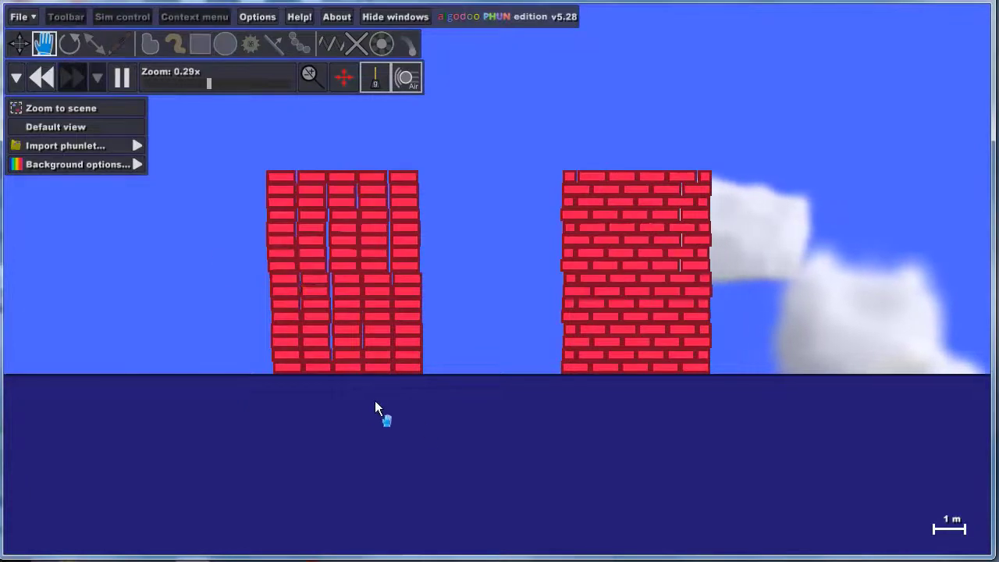
left_click_drag(442, 394, 478, 358)
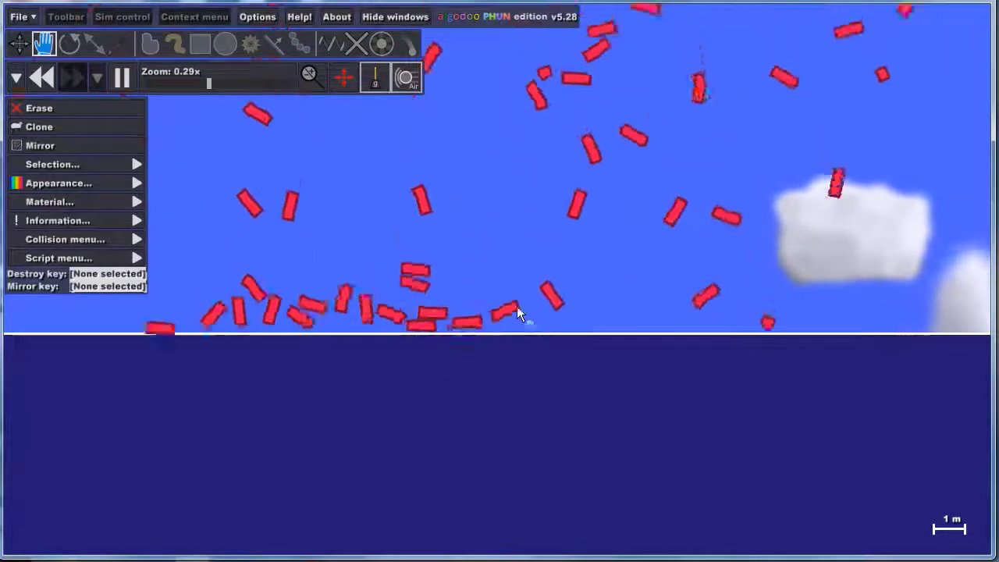
left_click(49, 82)
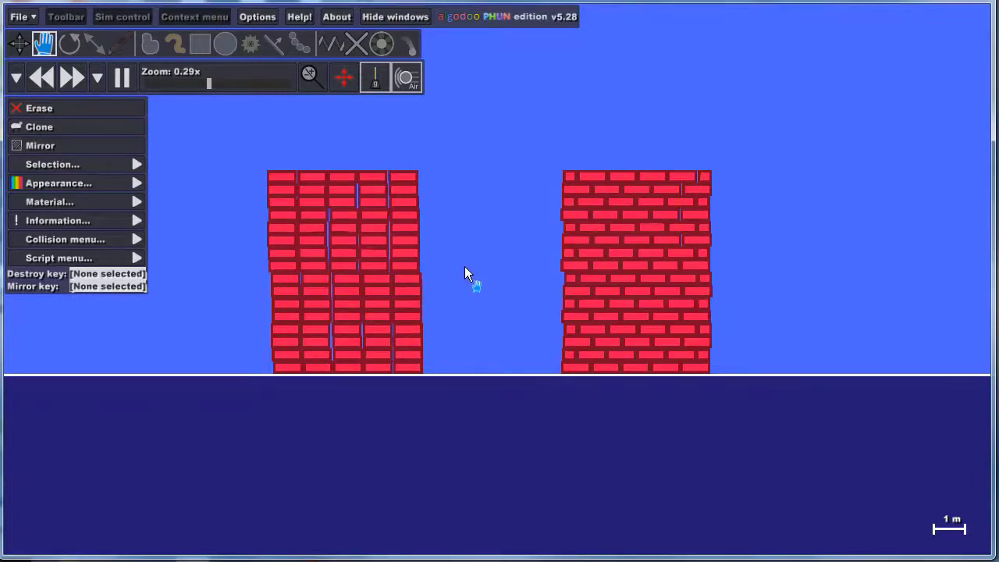
- Zoom out and drop green, cyan, dark blue and lavender balls onto the towers
scroll(470, 267, "down", 1)
scroll(470, 265, "up", 2)
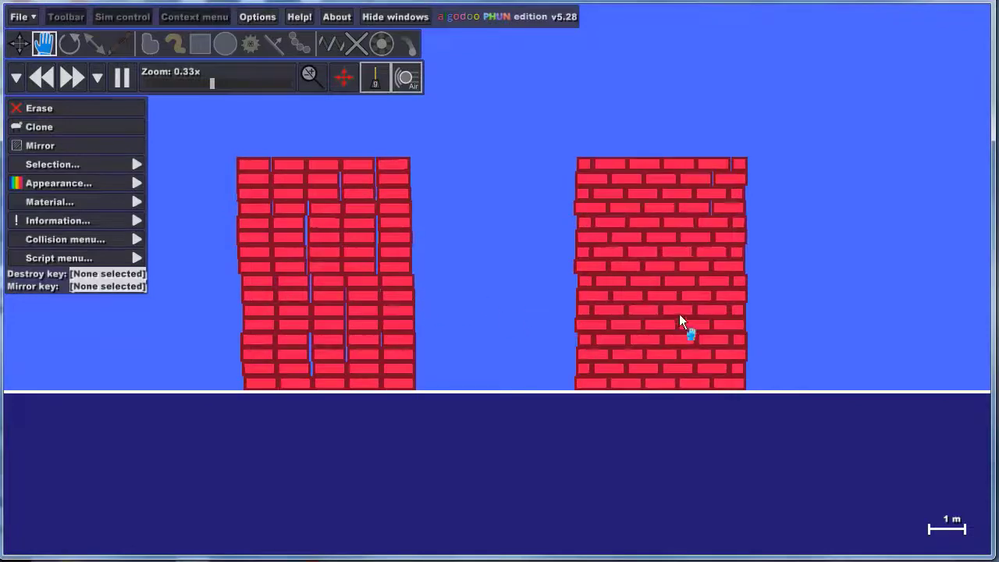
scroll(472, 260, "down", 1)
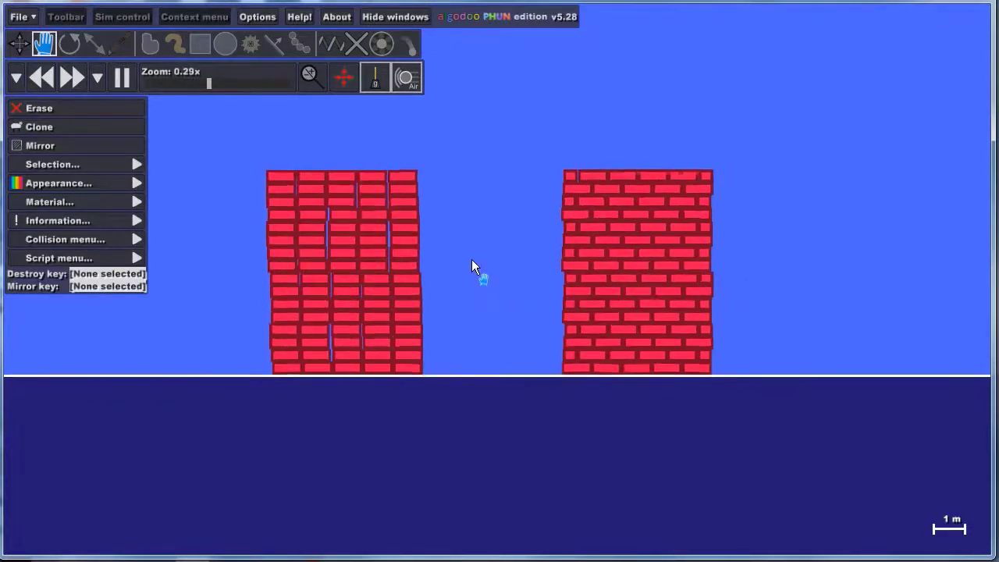
left_click_drag(473, 172, 476, 266)
scroll(478, 238, "down", 3)
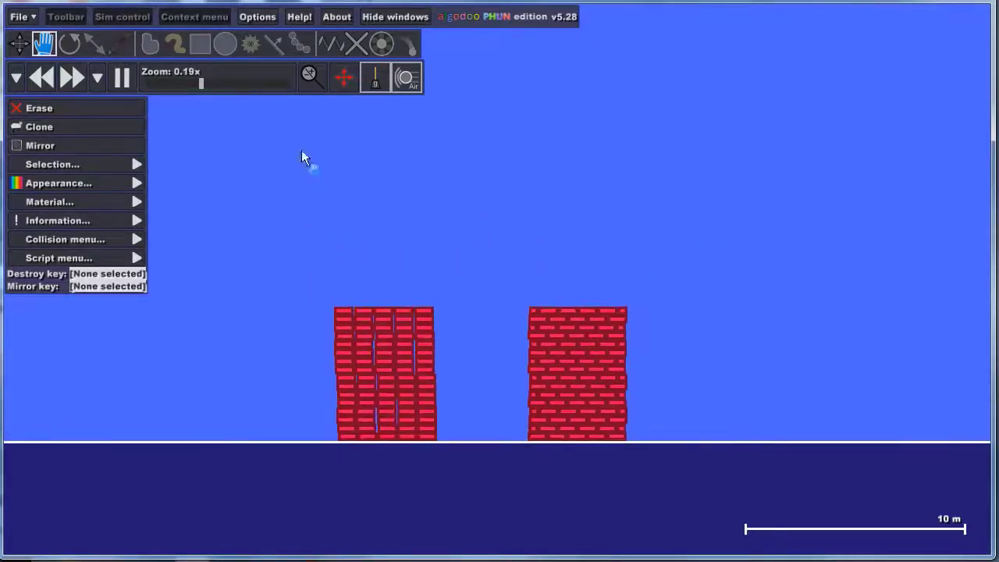
left_click(222, 45)
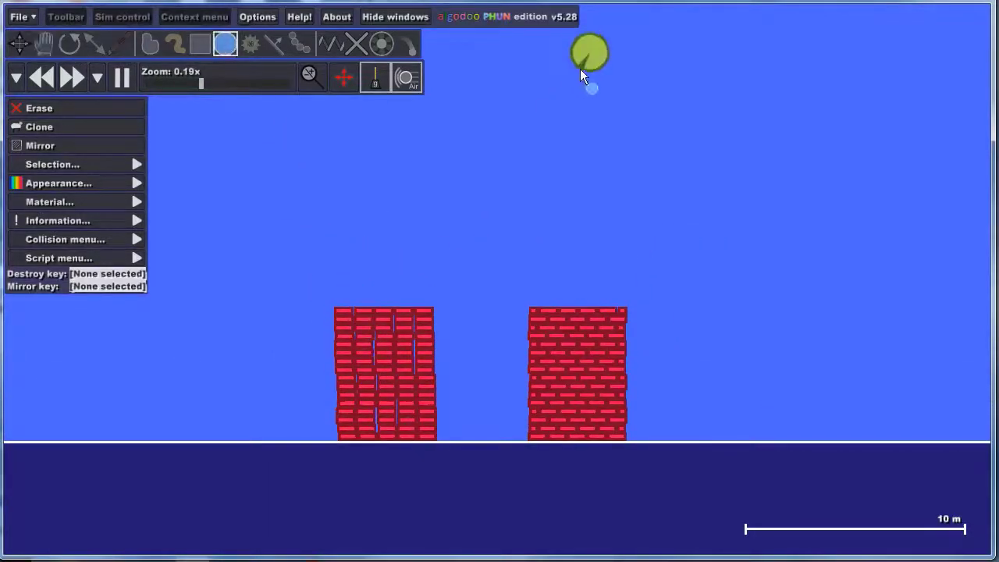
left_click_drag(577, 75, 566, 74)
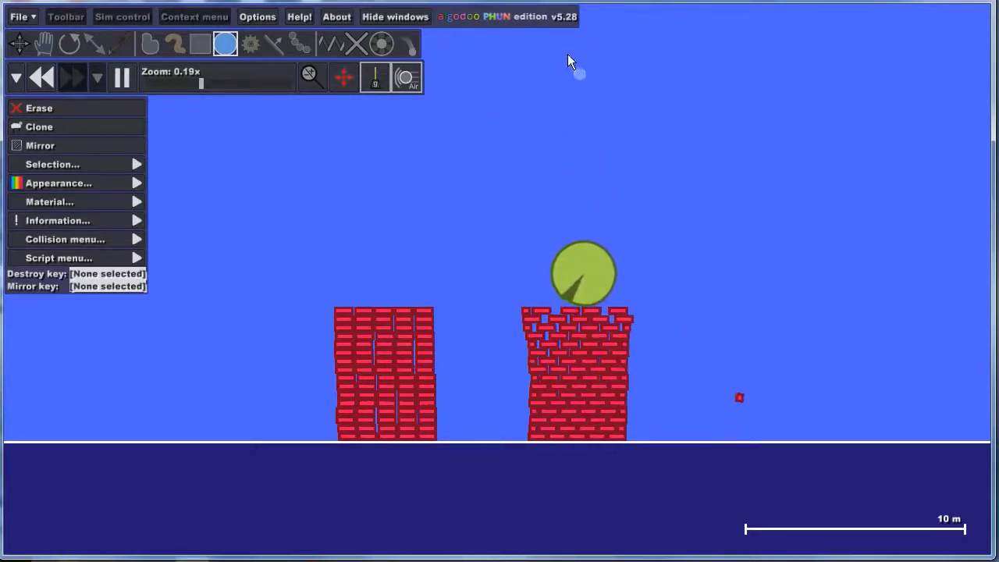
left_click_drag(574, 46, 550, 92)
mouse_move(493, 71)
left_mouse_down()
mouse_move(480, 109)
mouse_move(410, 170)
left_mouse_up()
left_click_drag(403, 189, 414, 224)
left_click_drag(438, 192, 419, 232)
left_click_drag(442, 161, 438, 215)
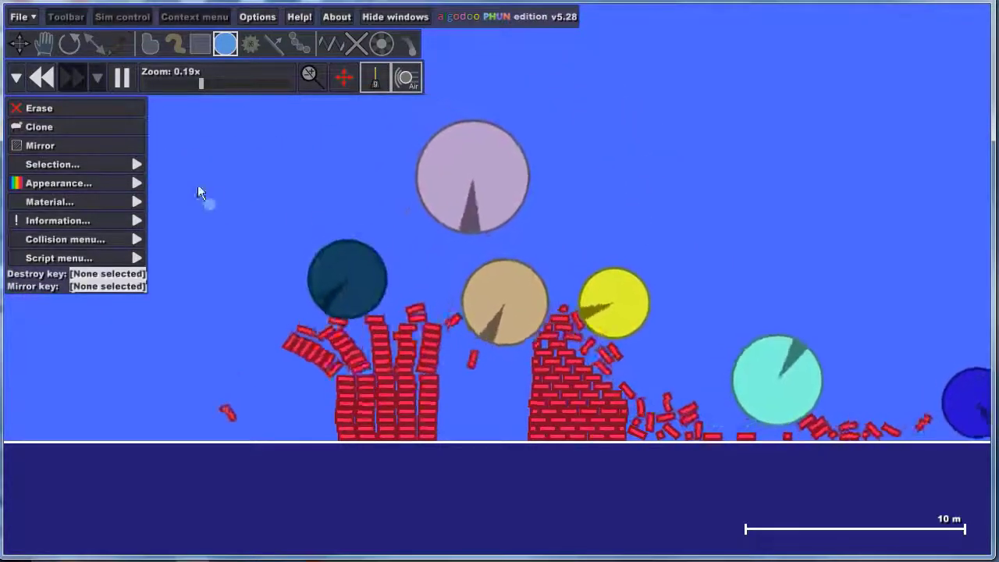
- Undo all the dropped balls to restore both towers
left_click(47, 78)
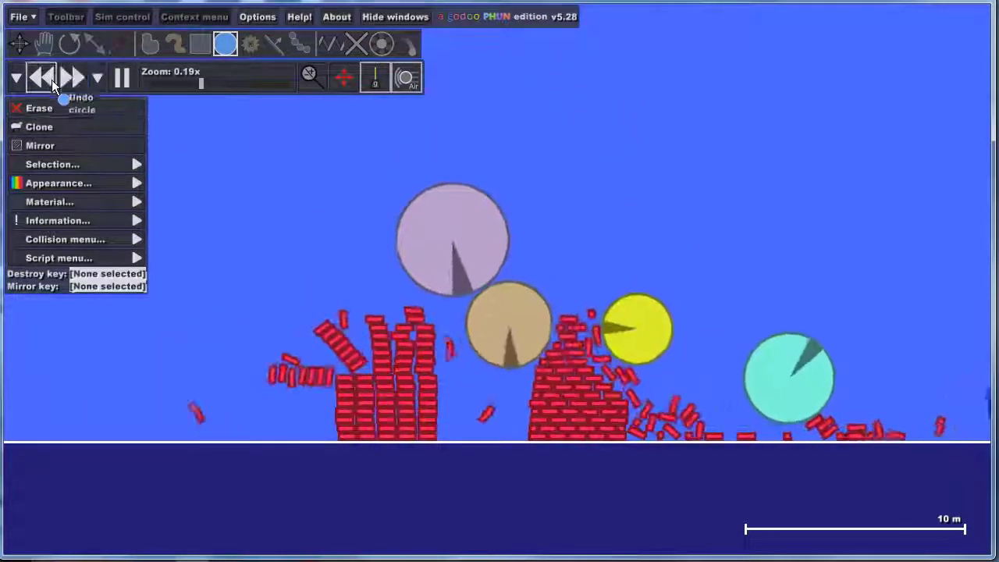
left_click(51, 79)
left_click(52, 78)
left_click(52, 79)
left_click(52, 79)
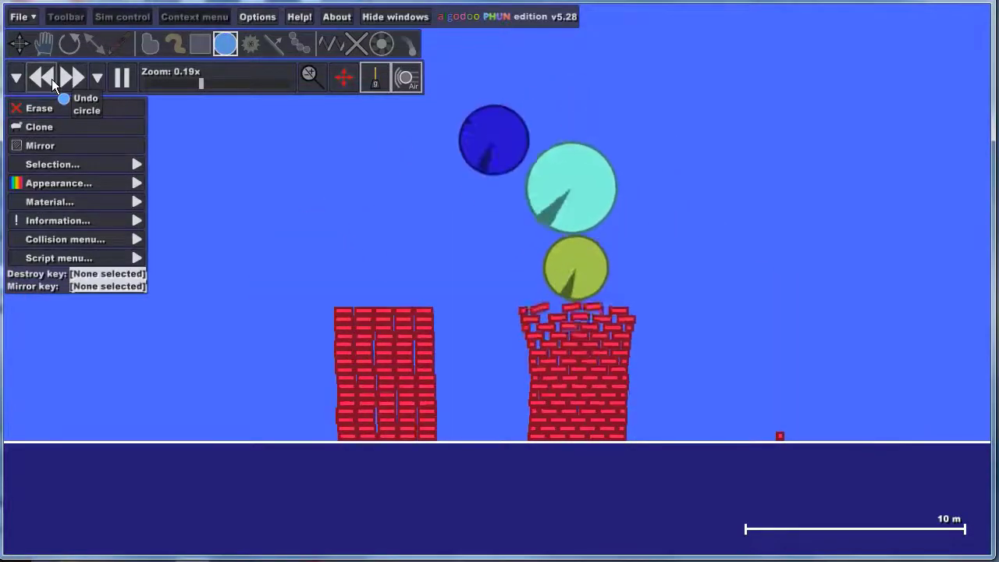
left_click(51, 78)
left_click(52, 79)
left_click(51, 79)
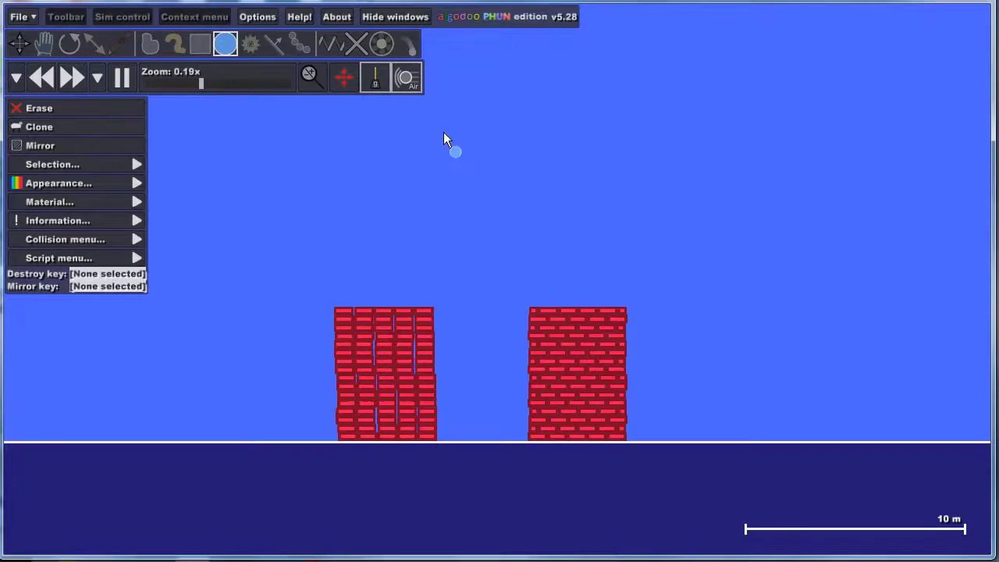
- Drop red, cyan, blue, purple, pink, orange and grey balls to flatten both towers
left_click_drag(482, 78, 457, 107)
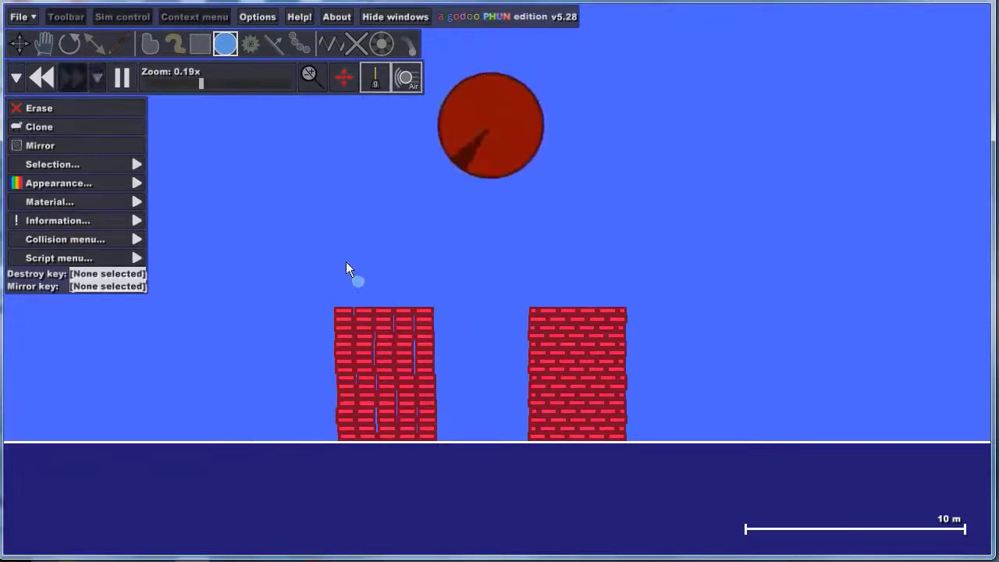
left_click_drag(546, 111, 491, 160)
left_click_drag(437, 123, 429, 179)
left_click_drag(490, 160, 527, 147)
left_click_drag(468, 145, 396, 197)
left_click_drag(551, 163, 508, 195)
left_click_drag(464, 187, 441, 221)
left_click_drag(491, 156, 442, 170)
left_click_drag(432, 138, 376, 178)
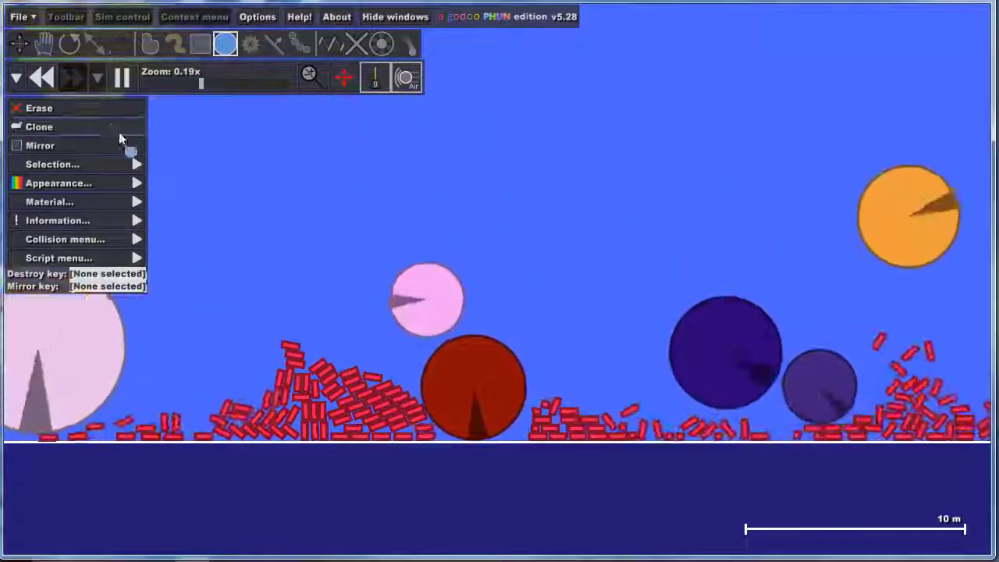